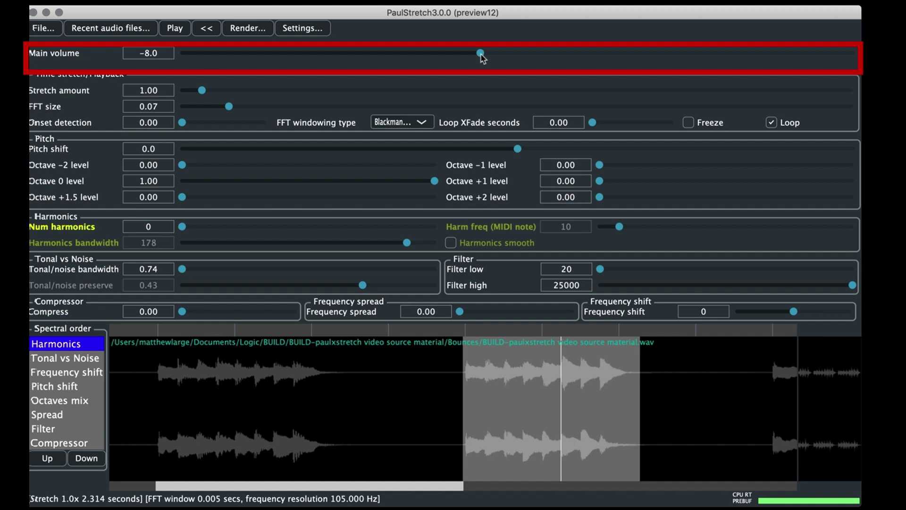
# Raise the stretch amount to 938.41, bring it back down, and reset it to 1.
pyautogui.moveTo(482, 57); pyautogui.dragTo(486, 58)
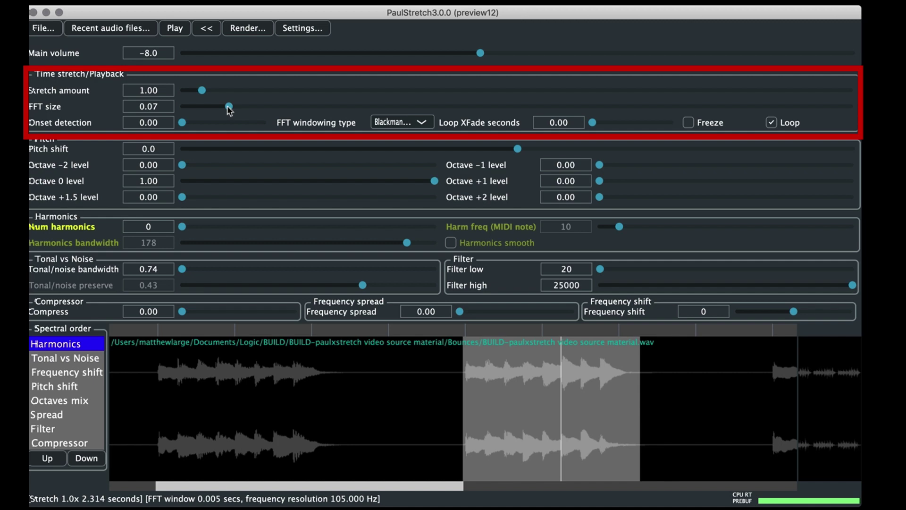
pyautogui.moveTo(202, 90); pyautogui.dragTo(822, 98)
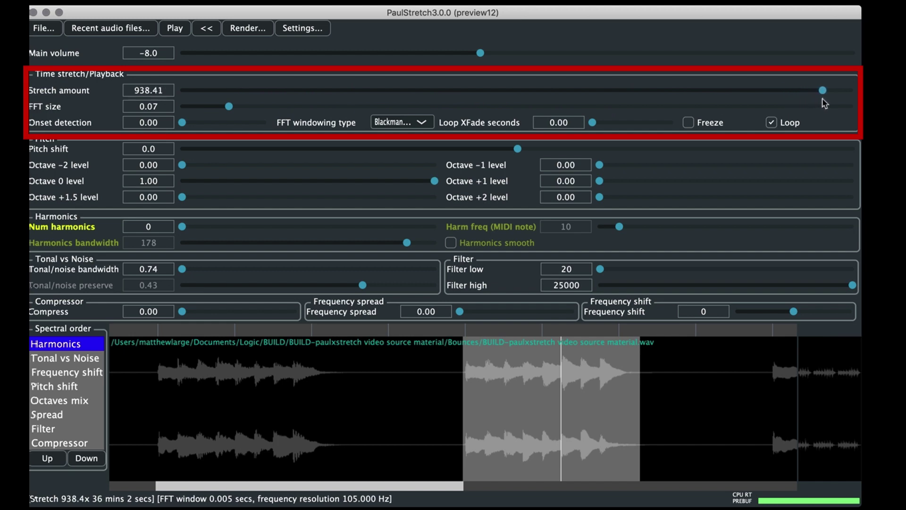
pyautogui.moveTo(822, 98); pyautogui.dragTo(214, 95)
pyautogui.click(161, 91)
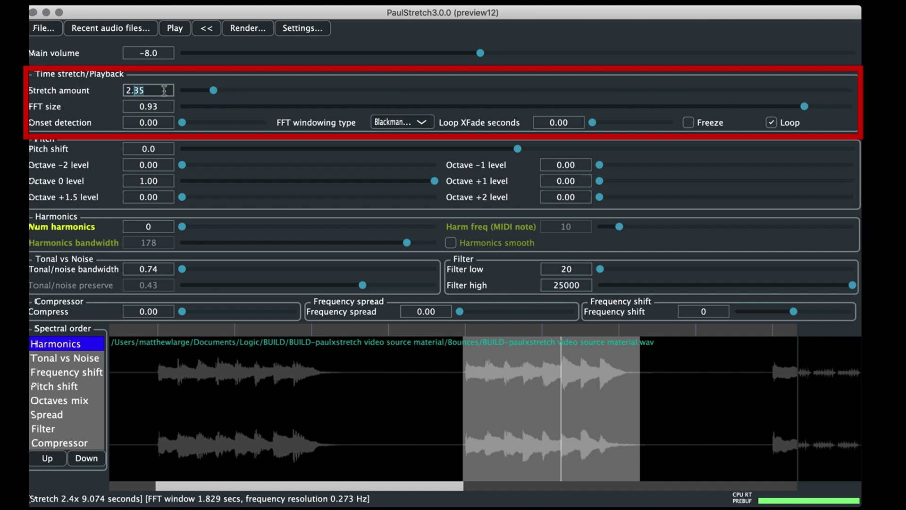
pyautogui.write('1')
pyautogui.press('Return')
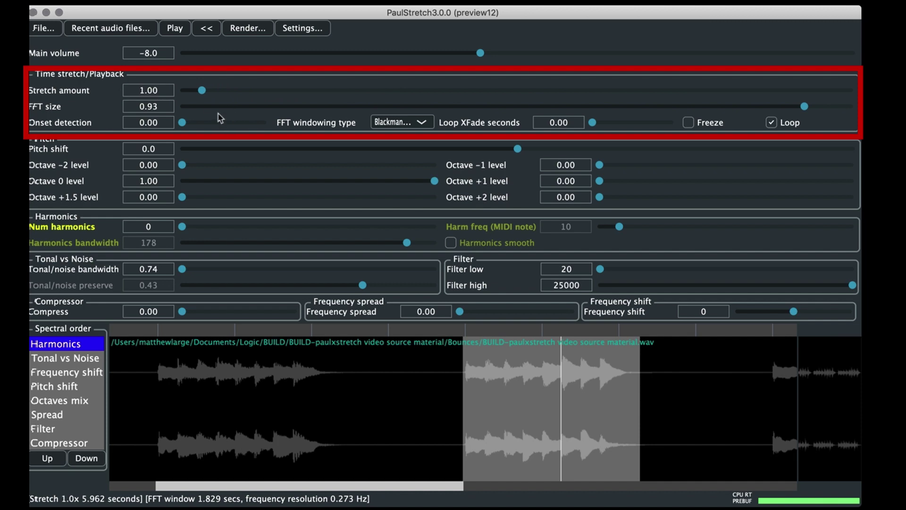
# Vary the FFT size through 0.56, 1.00 and 0.15, finishing at 0.10.
pyautogui.moveTo(686, 106); pyautogui.dragTo(310, 111)
pyautogui.click(558, 108)
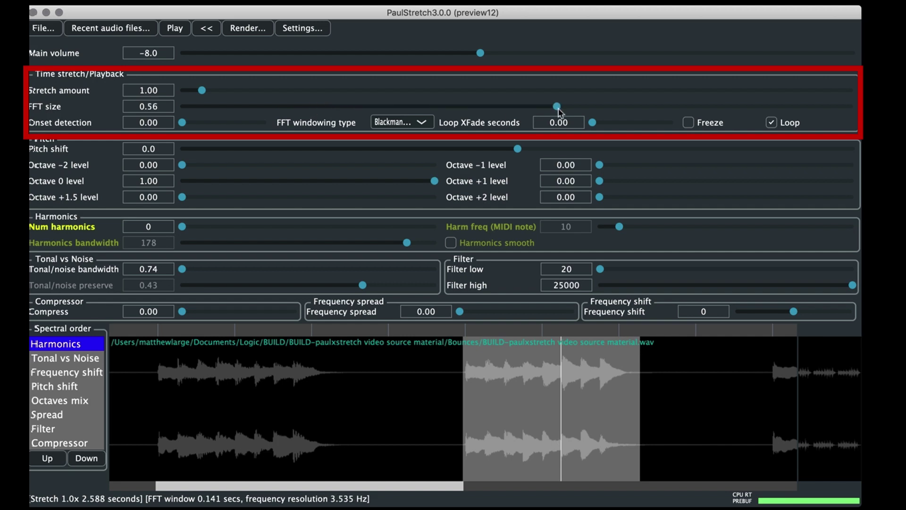
pyautogui.moveTo(558, 109); pyautogui.dragTo(851, 108)
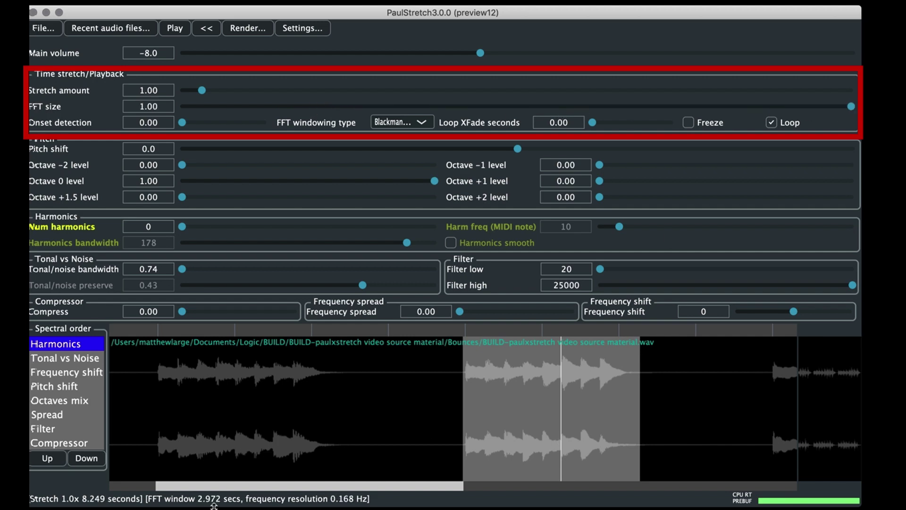
pyautogui.moveTo(851, 107); pyautogui.dragTo(287, 111)
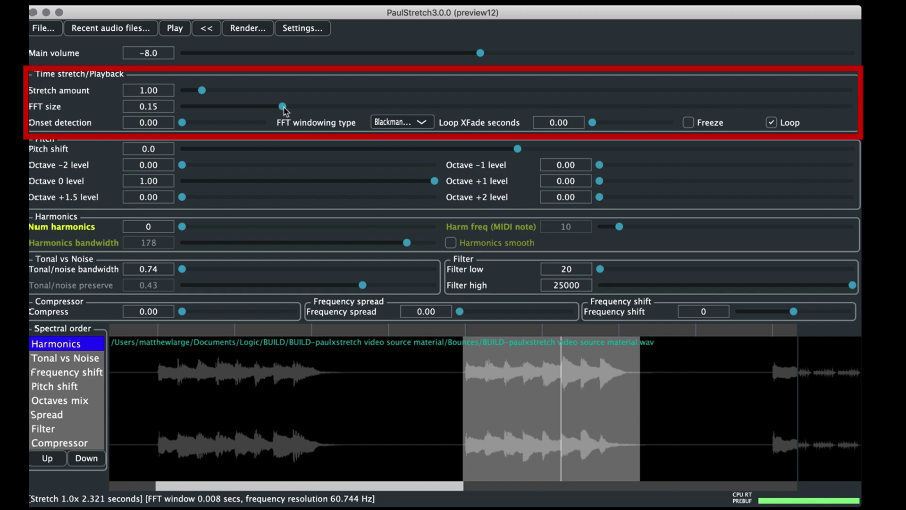
pyautogui.moveTo(285, 110); pyautogui.dragTo(240, 110)
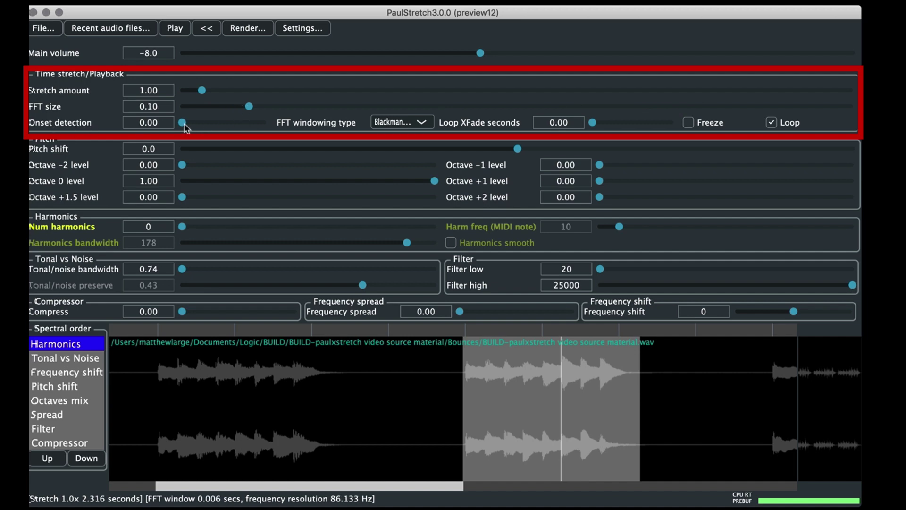
pyautogui.moveTo(183, 124)
pyautogui.mouseDown()
pyautogui.moveTo(199, 124)
pyautogui.moveTo(179, 122)
pyautogui.mouseUp()
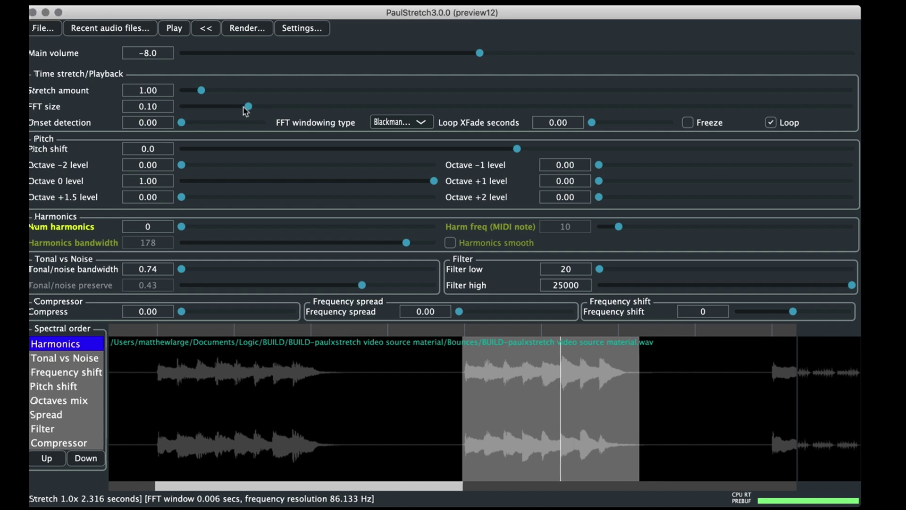
# Set the FFT size to 0.07 and audition the selected waveform region, starting and stopping playback repeatedly.
pyautogui.moveTo(247, 107); pyautogui.dragTo(229, 107)
pyautogui.press('space')
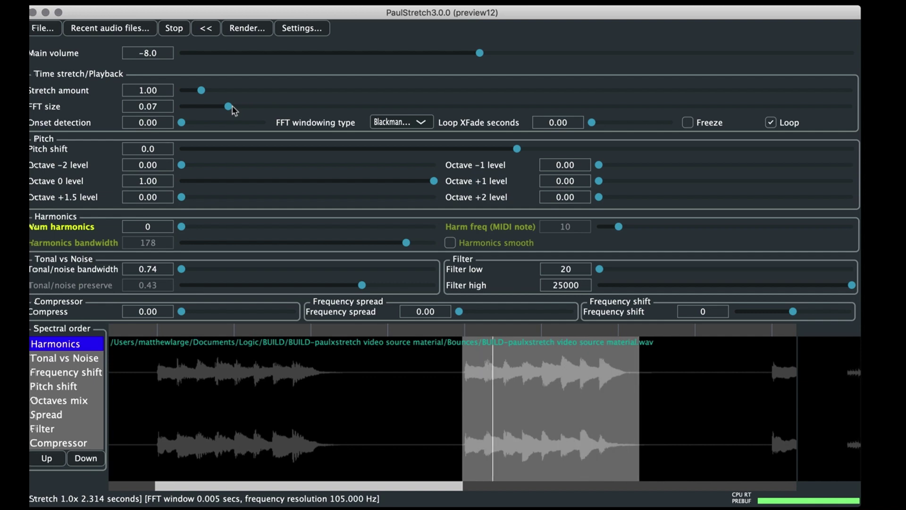
pyautogui.press('space')
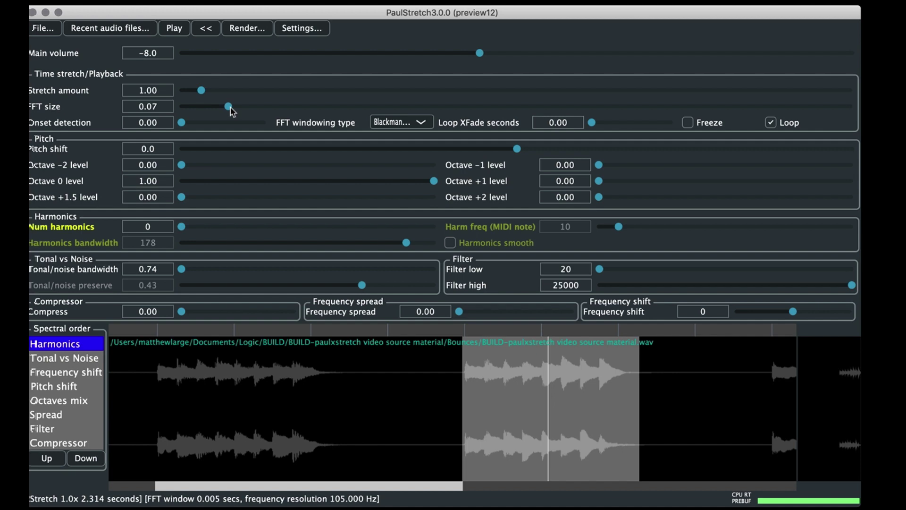
pyautogui.press('space')
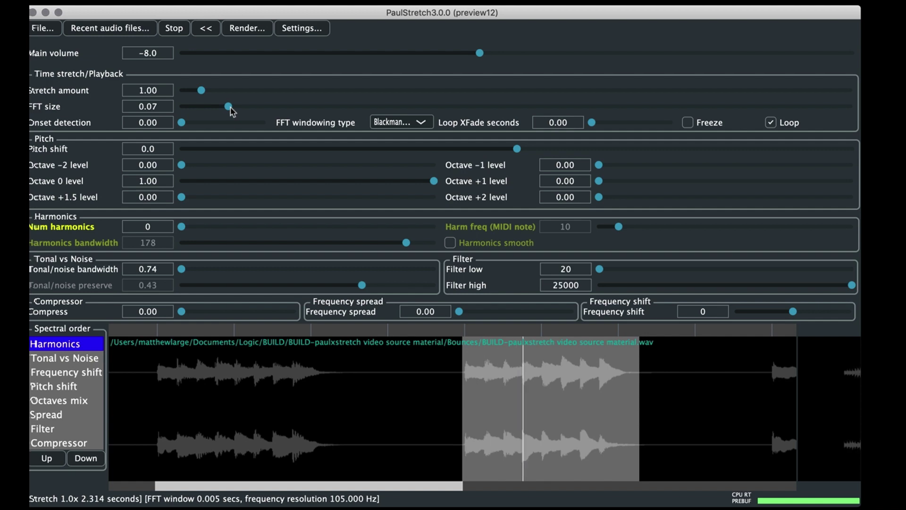
pyautogui.press('space')
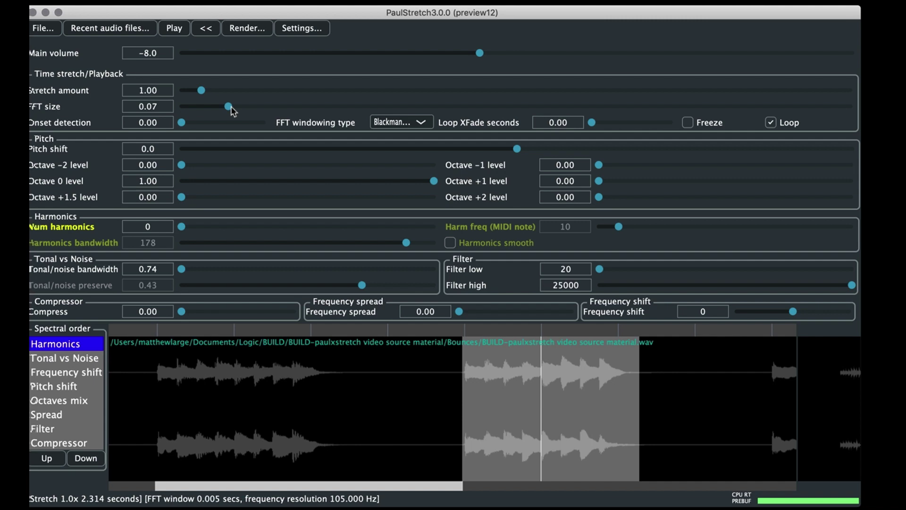
pyautogui.press('space')
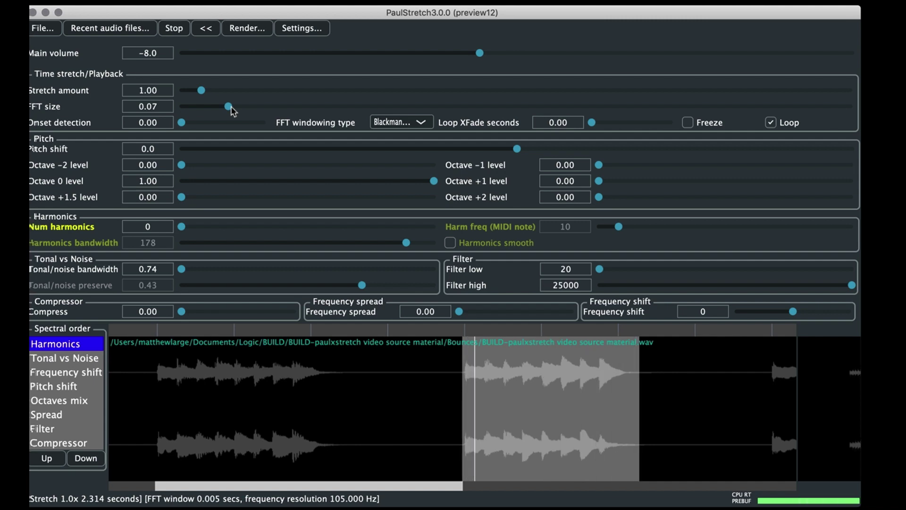
pyautogui.press('space')
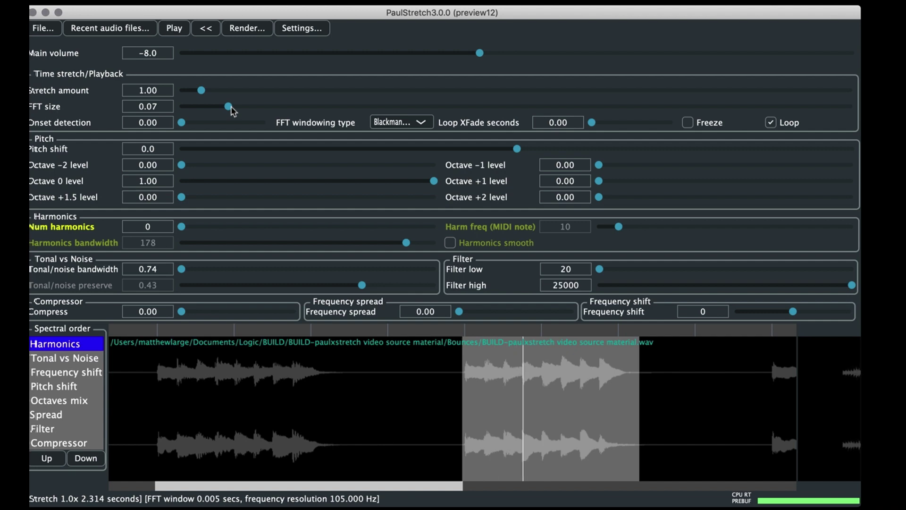
pyautogui.press('space')
pyautogui.press('space')
pyautogui.press('space')
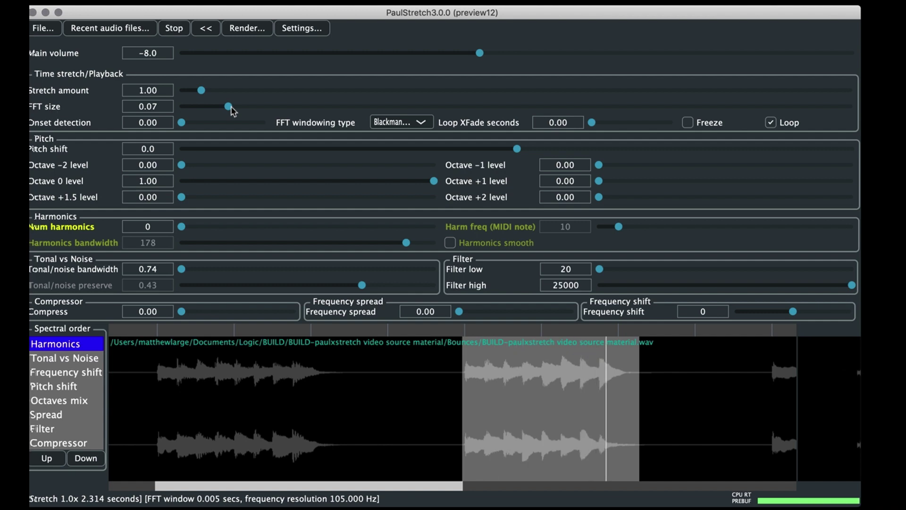
pyautogui.press('space')
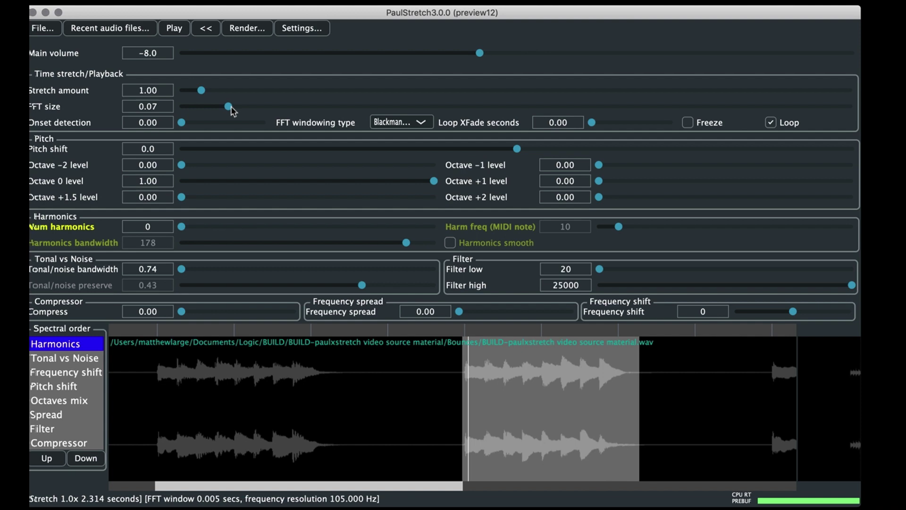
pyautogui.press('space')
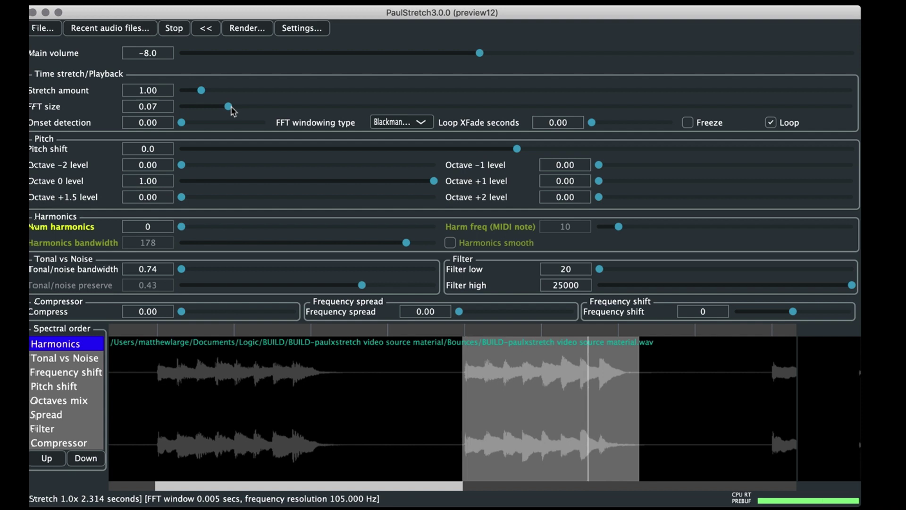
pyautogui.press('space')
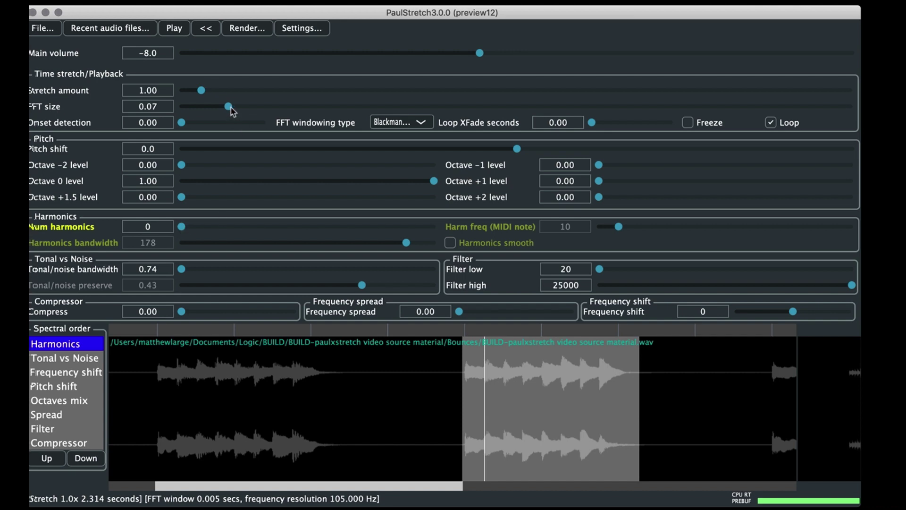
# Set the FFT size to 0.15 and briefly audition the selected region.
pyautogui.moveTo(231, 110); pyautogui.dragTo(282, 111)
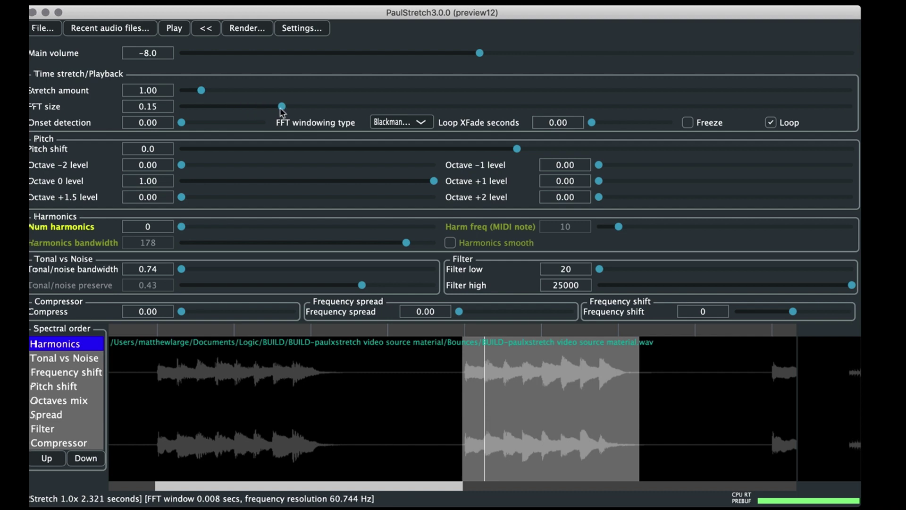
pyautogui.press('space')
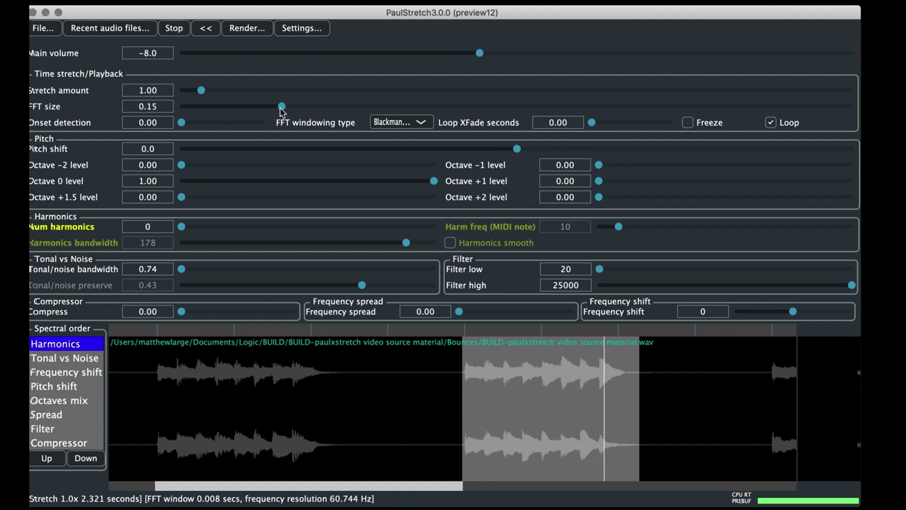
pyautogui.press('space')
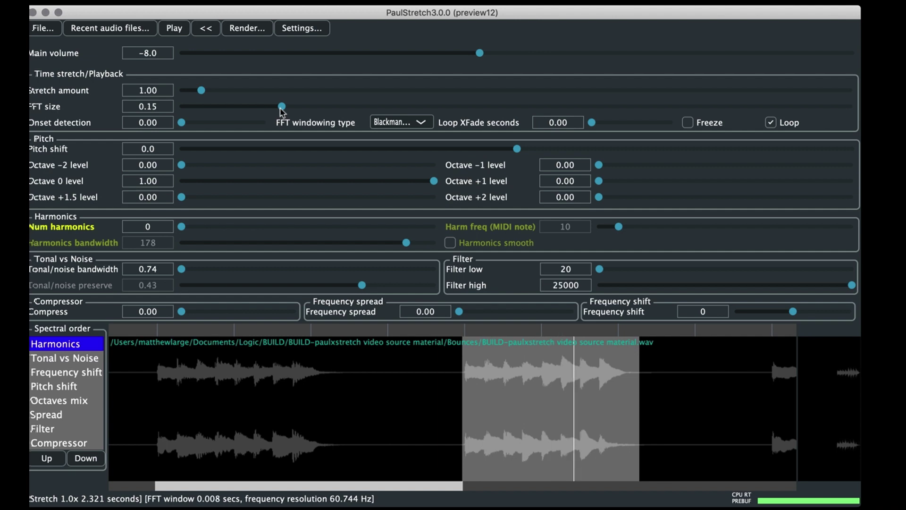
# Audition the selected region with the FFT size at 0.22 and at 0.25, stopping playback at the end.
pyautogui.moveTo(282, 112); pyautogui.dragTo(331, 111)
pyautogui.press('space')
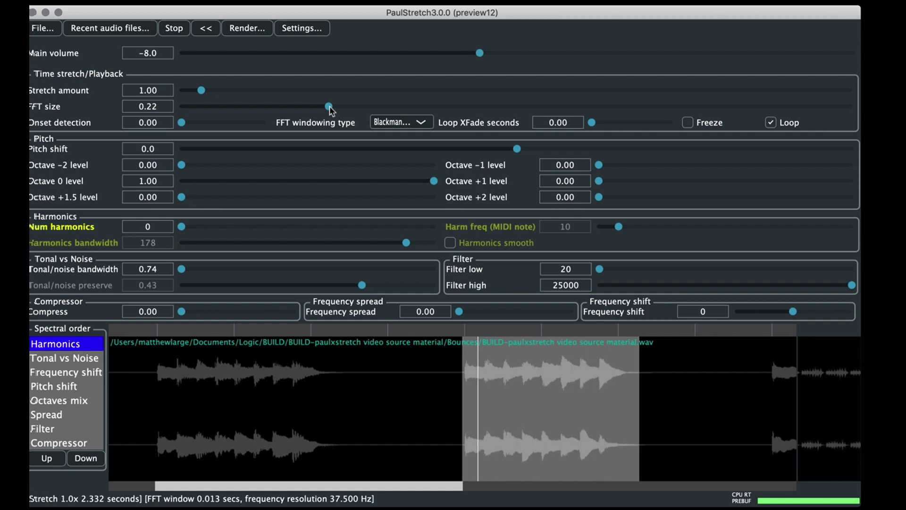
pyautogui.moveTo(331, 108); pyautogui.dragTo(347, 108)
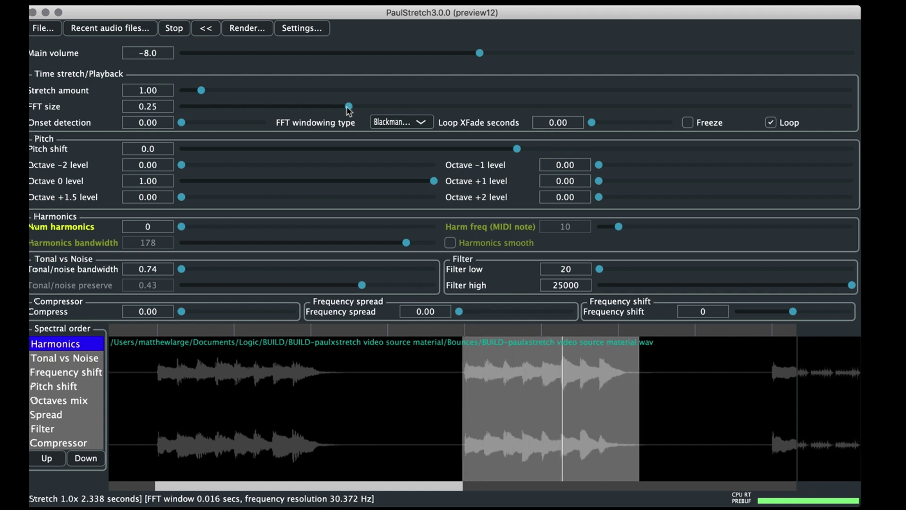
pyautogui.press('space')
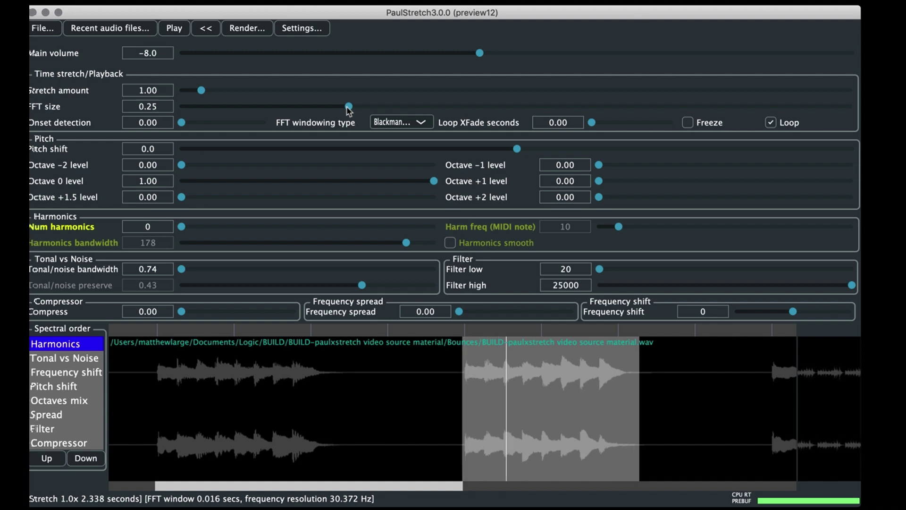
pyautogui.press('space')
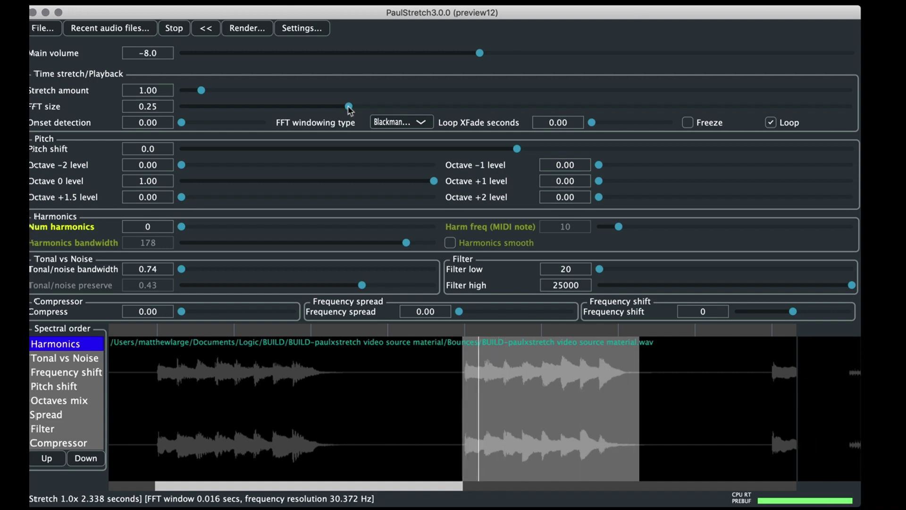
pyautogui.press('space')
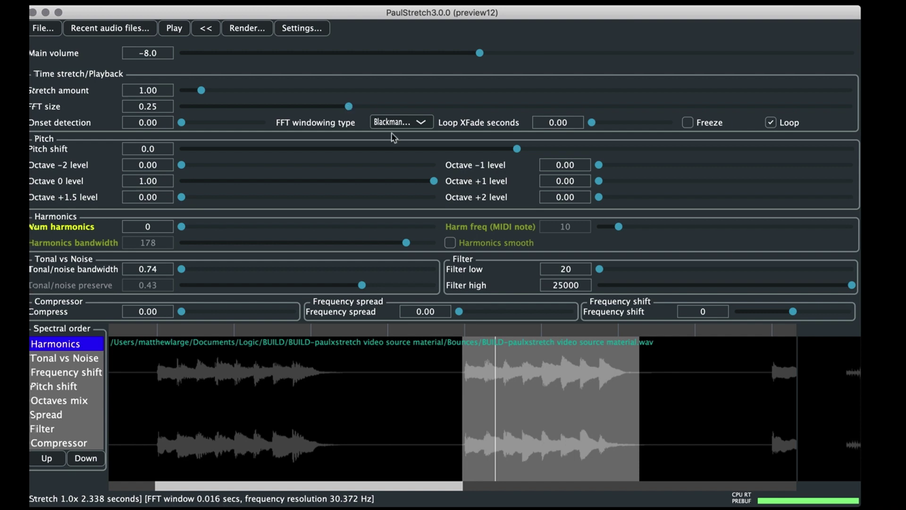
# Raise the FFT size to 0.51 and play the selected region.
pyautogui.moveTo(348, 106); pyautogui.dragTo(523, 111)
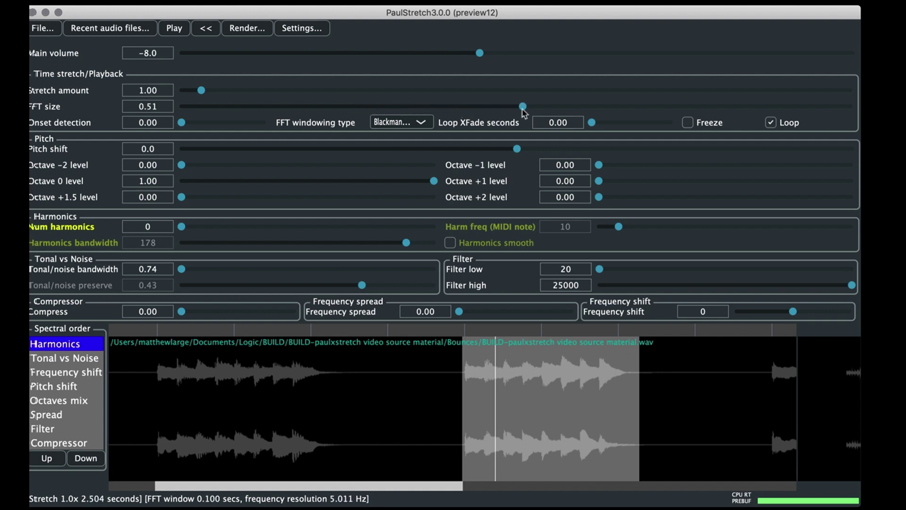
pyautogui.press('space')
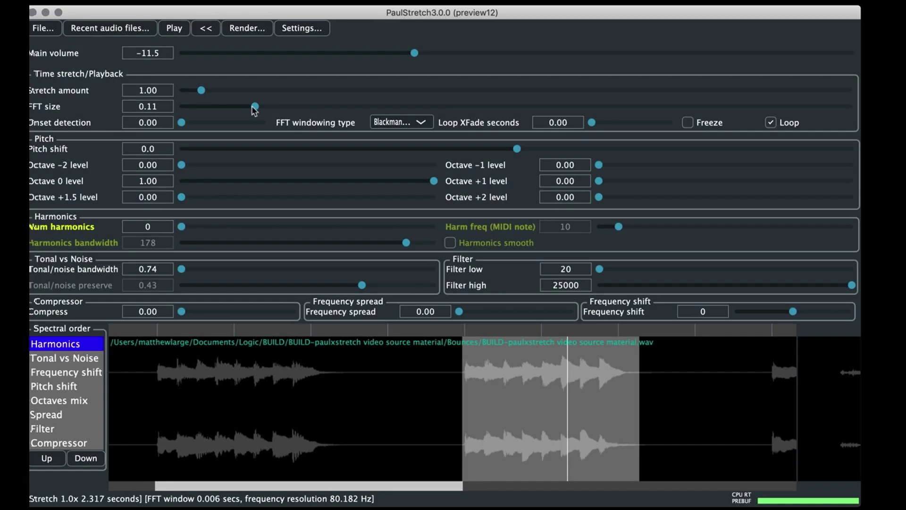
# Raise the FFT size through 0.12, 0.15 and 0.22 to 0.31 while auditioning the selected region.
pyautogui.scroll(1, 252, 107)
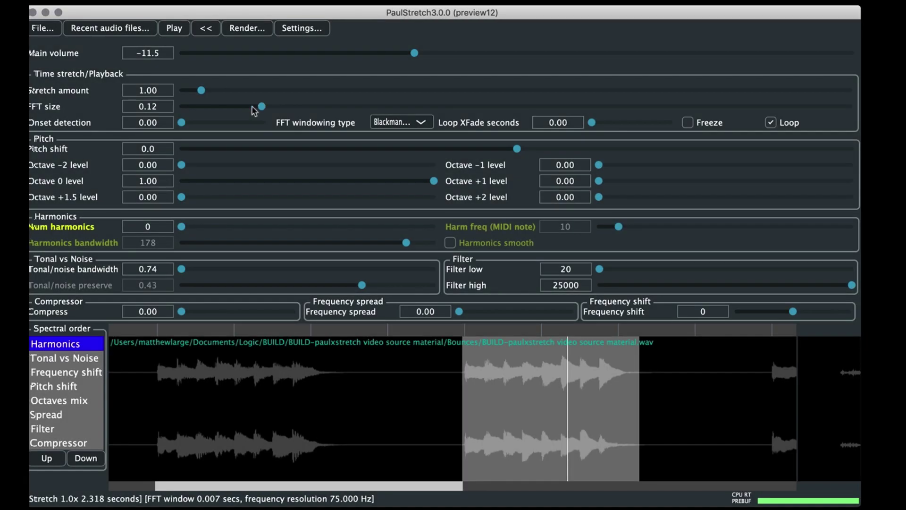
pyautogui.press('space')
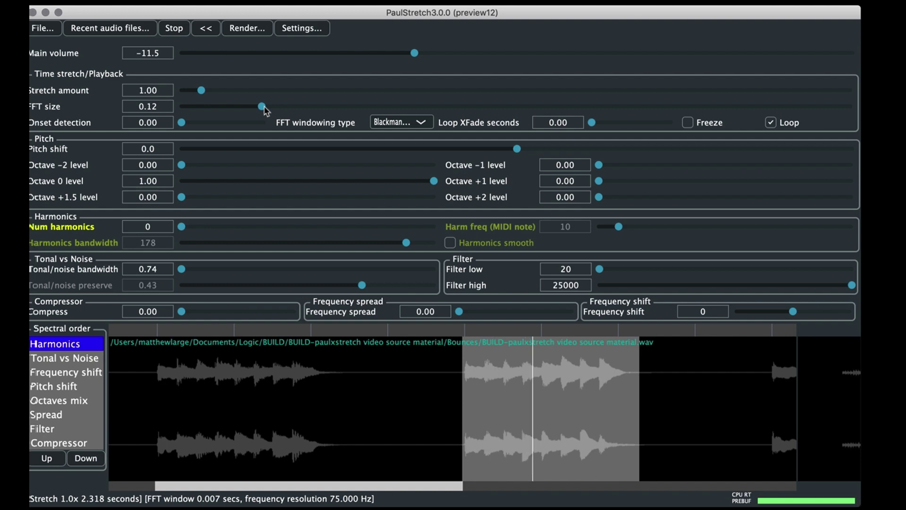
pyautogui.moveTo(264, 108); pyautogui.dragTo(284, 110)
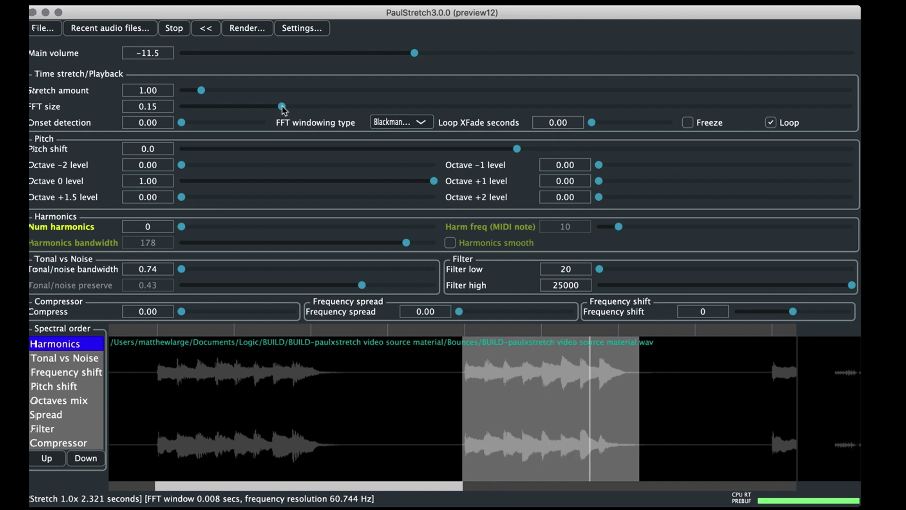
pyautogui.moveTo(282, 106); pyautogui.dragTo(329, 108)
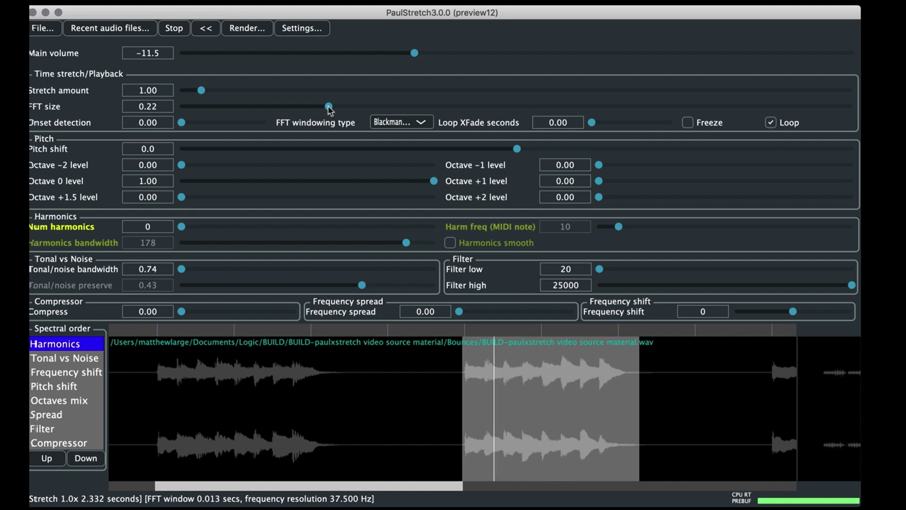
pyautogui.moveTo(329, 109); pyautogui.dragTo(390, 110)
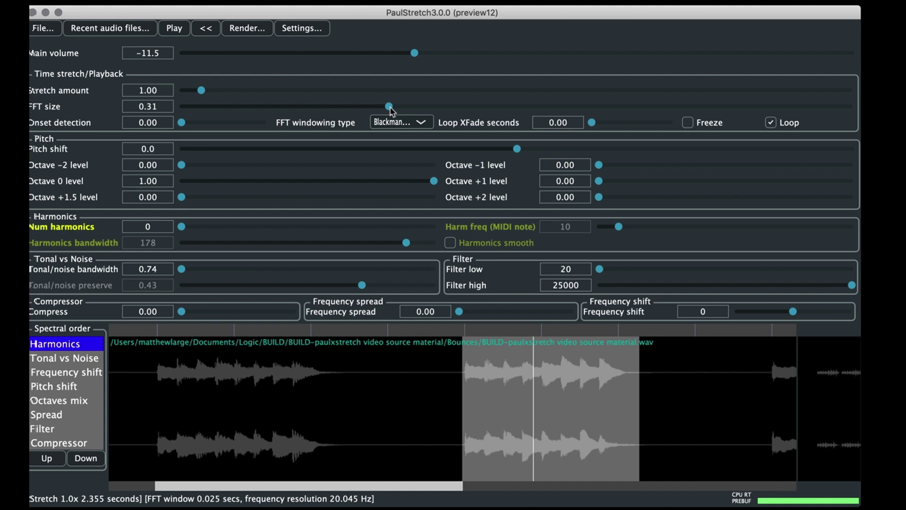
pyautogui.press('space')
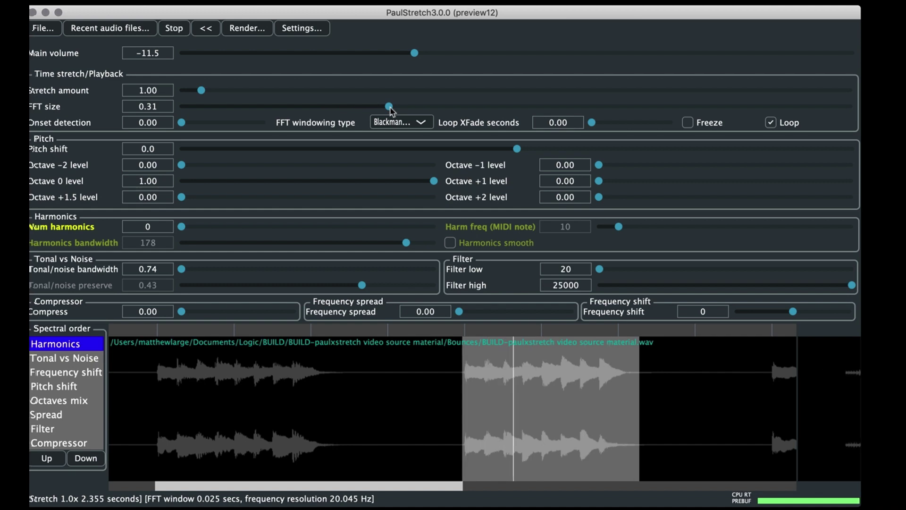
# Restart playback of the selected region and raise the FFT size to 0.39.
pyautogui.press('space')
pyautogui.press('space')
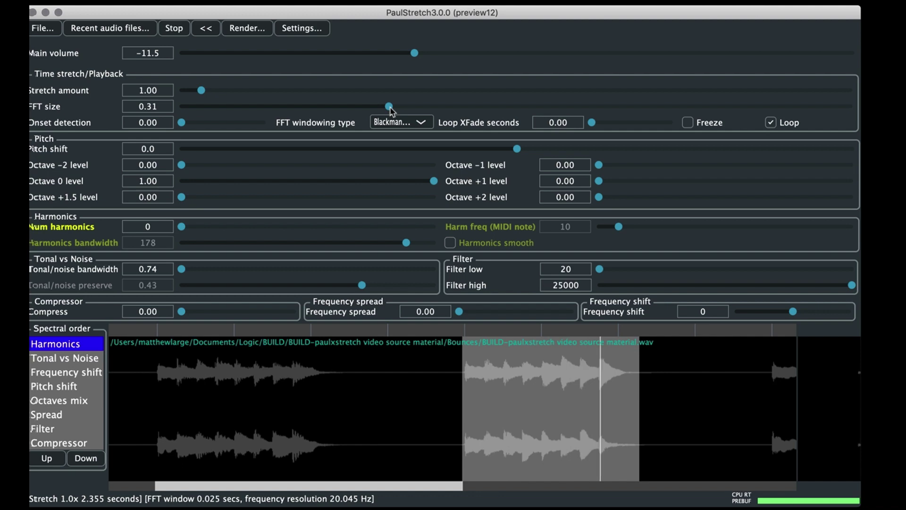
pyautogui.moveTo(390, 109); pyautogui.dragTo(444, 109)
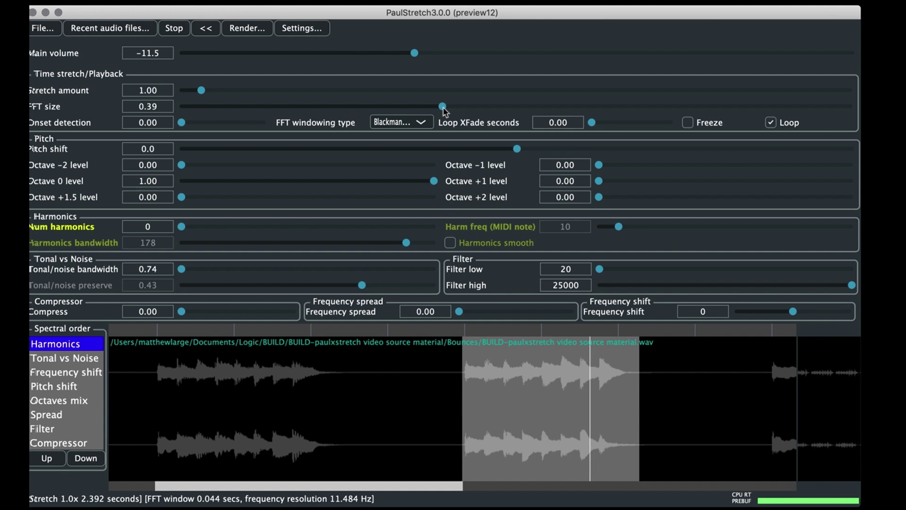
# Raise the FFT size to 0.47 and audition the selected region, stopping playback at the end.
pyautogui.moveTo(443, 106); pyautogui.dragTo(484, 107)
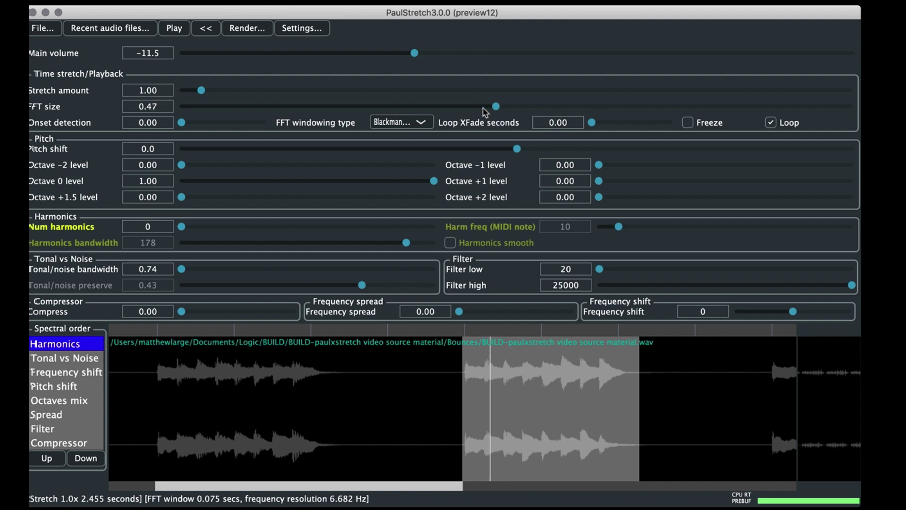
pyautogui.press('space')
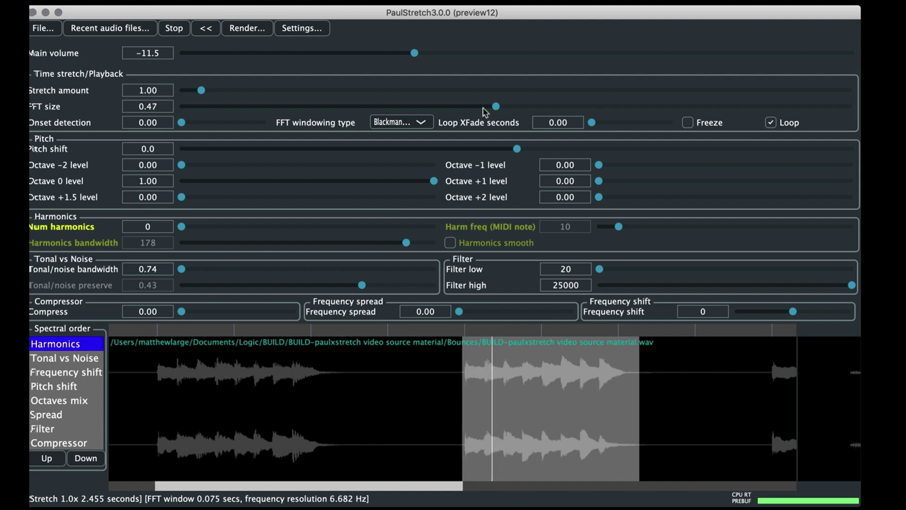
pyautogui.press('space')
pyautogui.press('space')
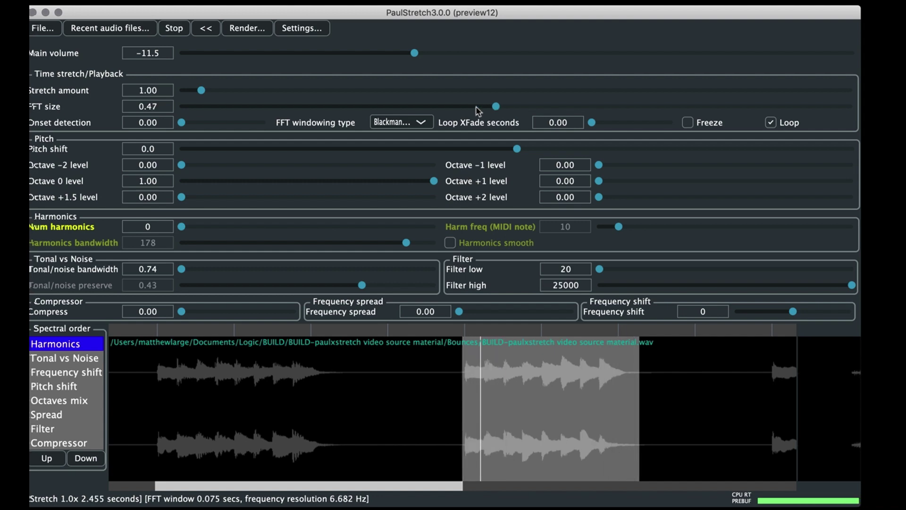
pyautogui.press('space')
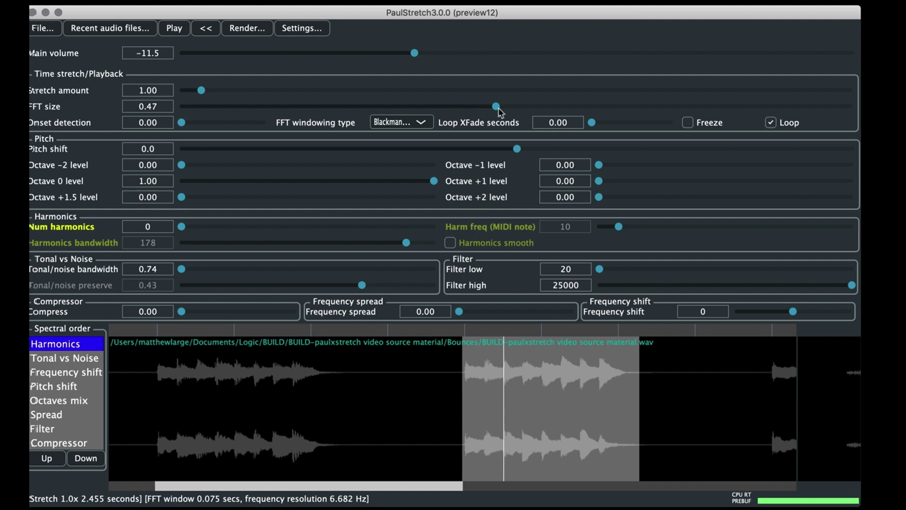
# Raise the FFT size to 0.58 and audition the selected region twice.
pyautogui.moveTo(498, 107); pyautogui.dragTo(571, 113)
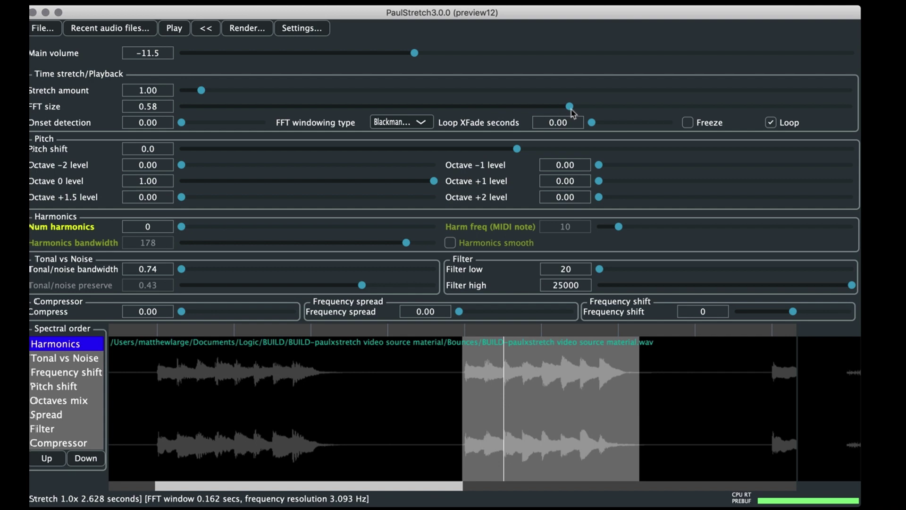
pyautogui.press('space')
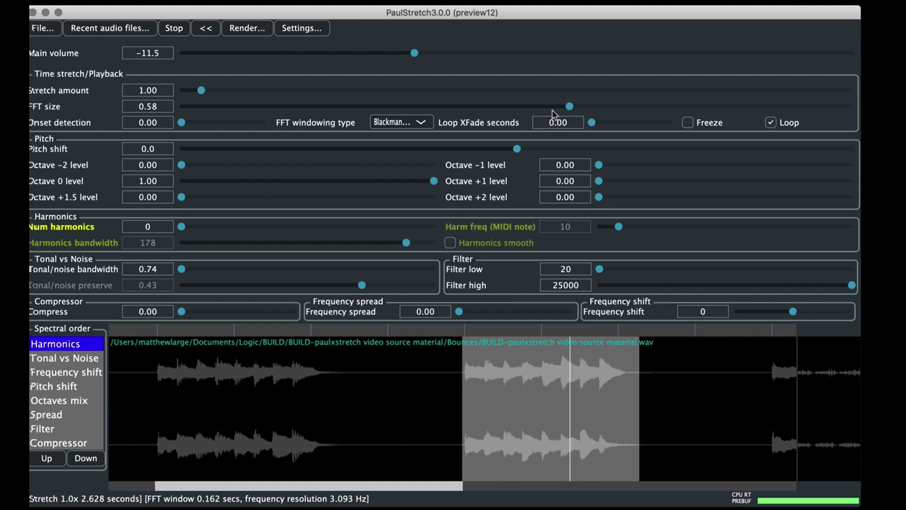
pyautogui.press('space')
pyautogui.press('super+Tab')
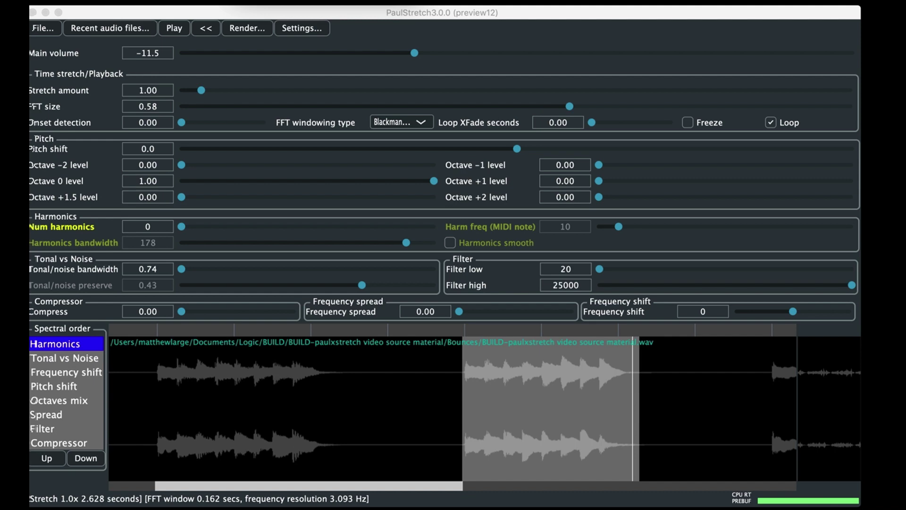
pyautogui.click(517, 15)
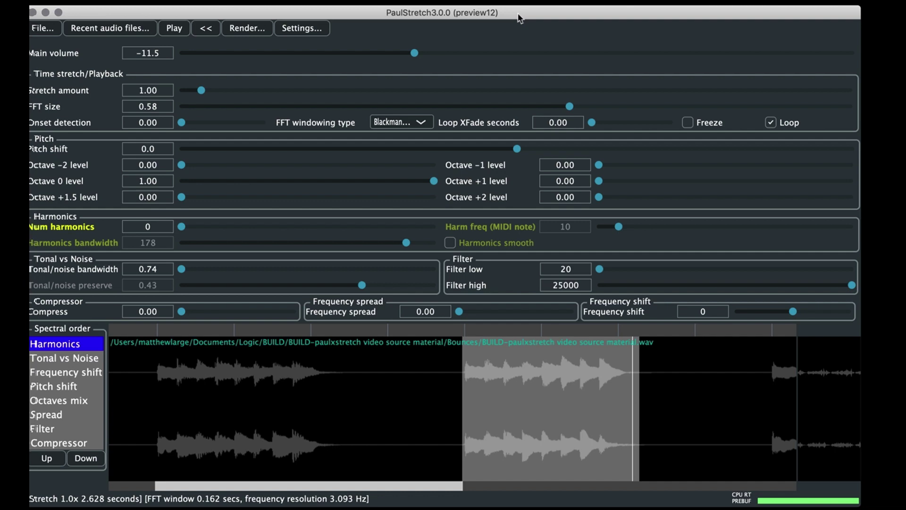
pyautogui.press('space')
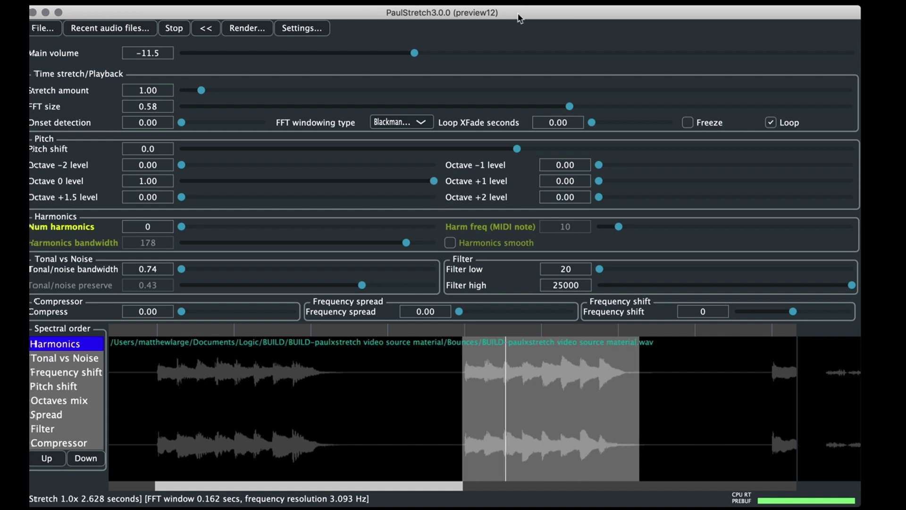
pyautogui.press('space')
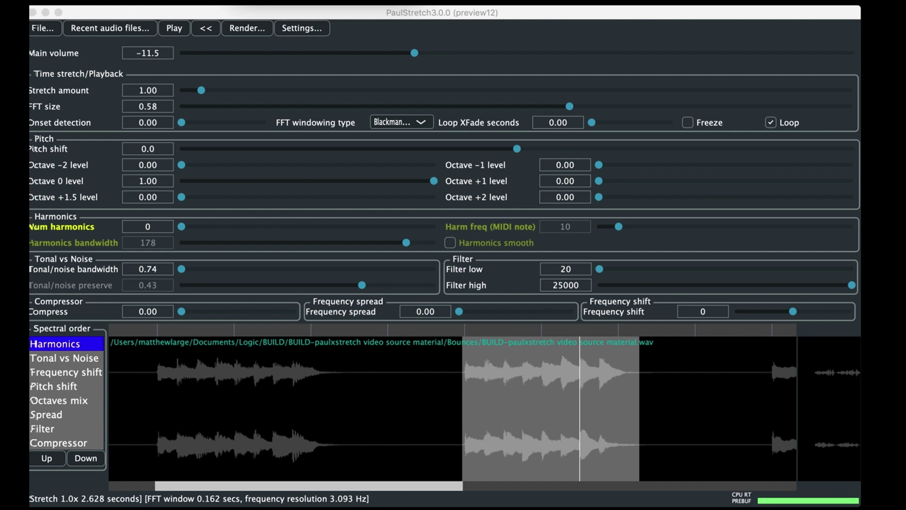
# Set the FFT size to 0.66, play the selected region and stop it.
pyautogui.click(576, 107)
pyautogui.moveTo(574, 107); pyautogui.dragTo(625, 107)
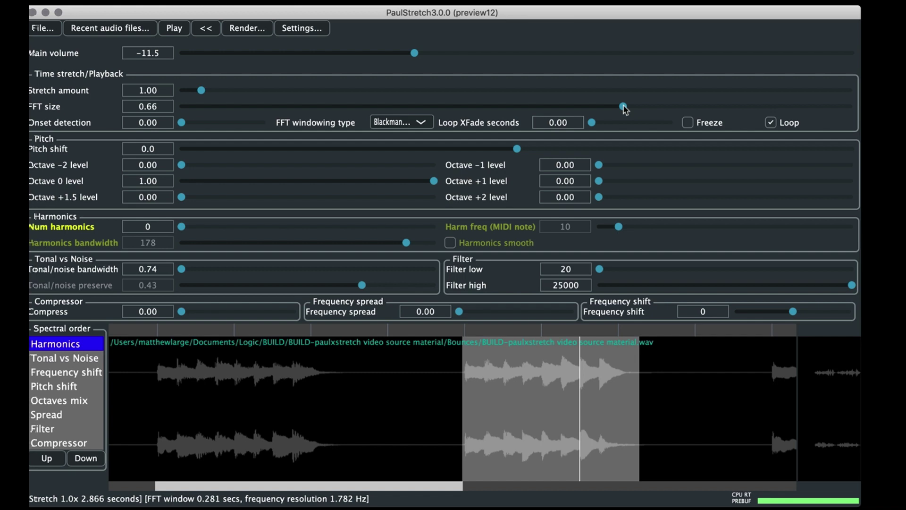
pyautogui.press('space')
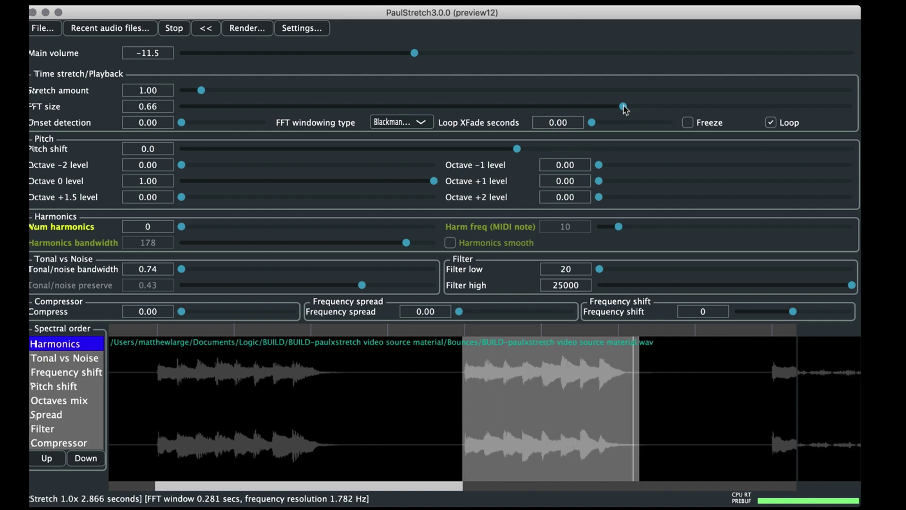
pyautogui.press('space')
# Audition the selected region with the FFT size raised to 0.72.
pyautogui.moveTo(623, 108); pyautogui.dragTo(663, 110)
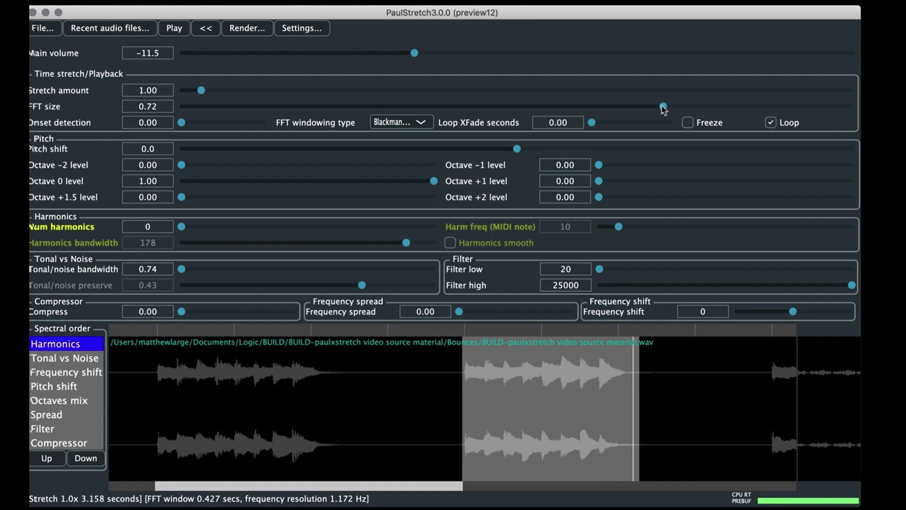
pyautogui.press('space')
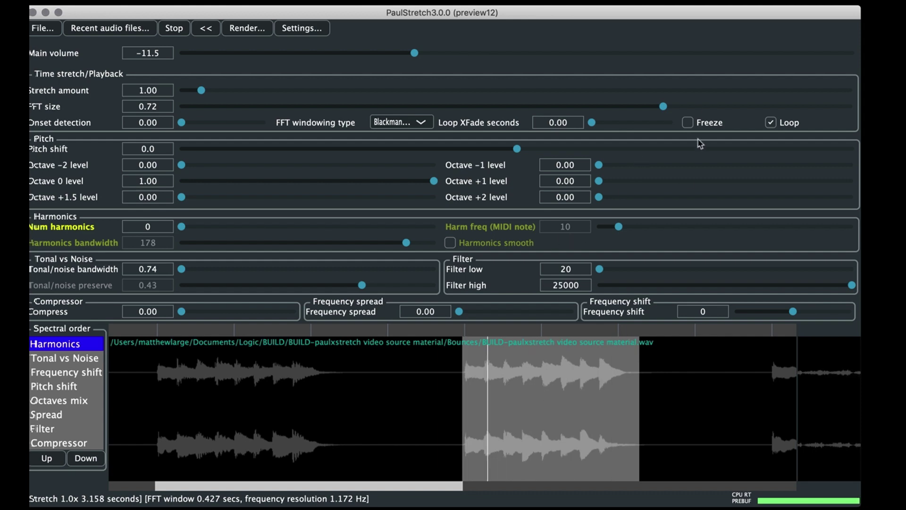
pyautogui.press('space')
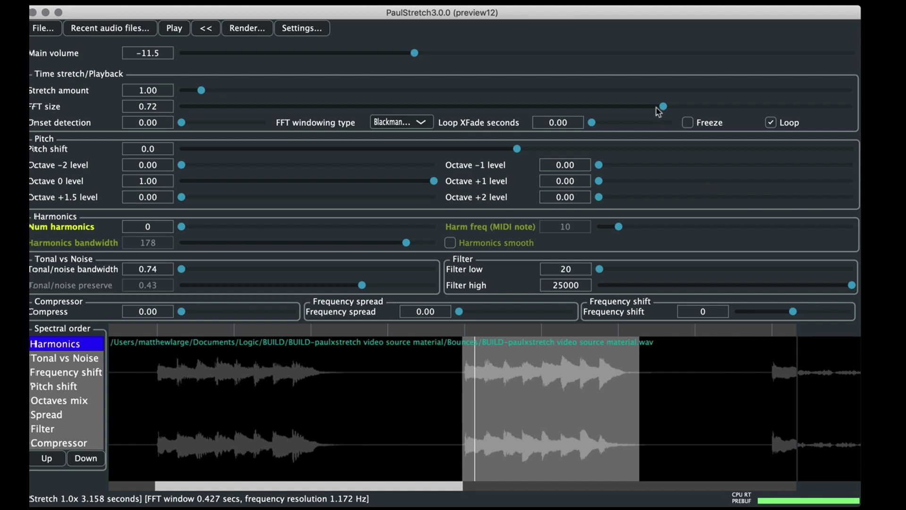
# Raise the FFT size to 0.89, play the selected region and stop playback.
pyautogui.moveTo(663, 106); pyautogui.dragTo(774, 110)
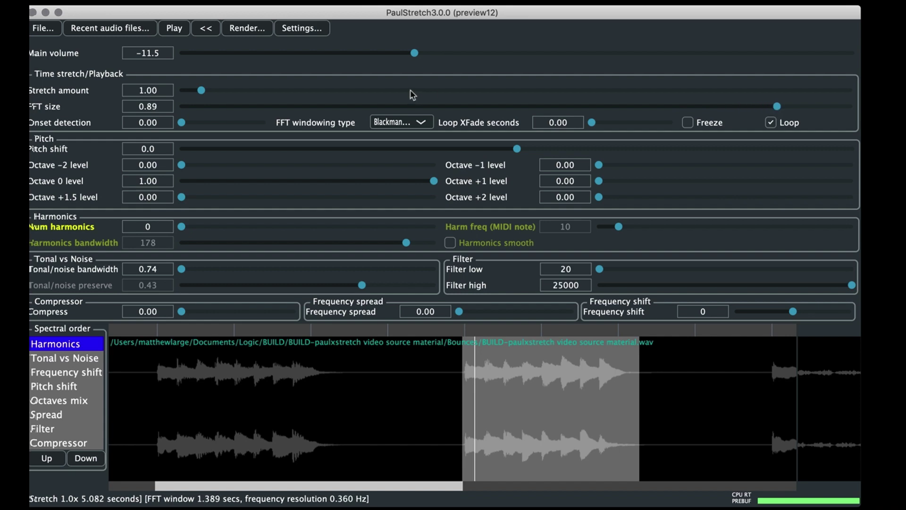
pyautogui.press('space')
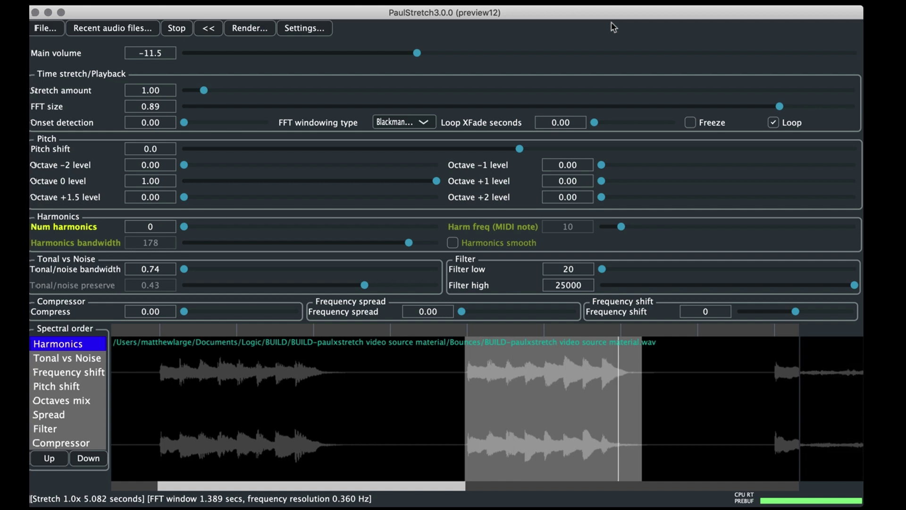
pyautogui.click(189, 28)
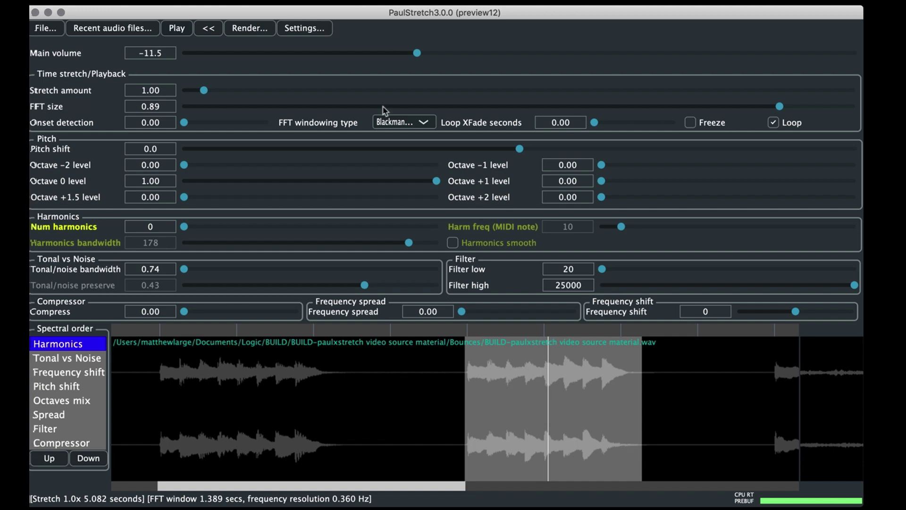
# Lower the FFT size to 0.35 and look through the available FFT windowing types without changing the type.
pyautogui.click(406, 106)
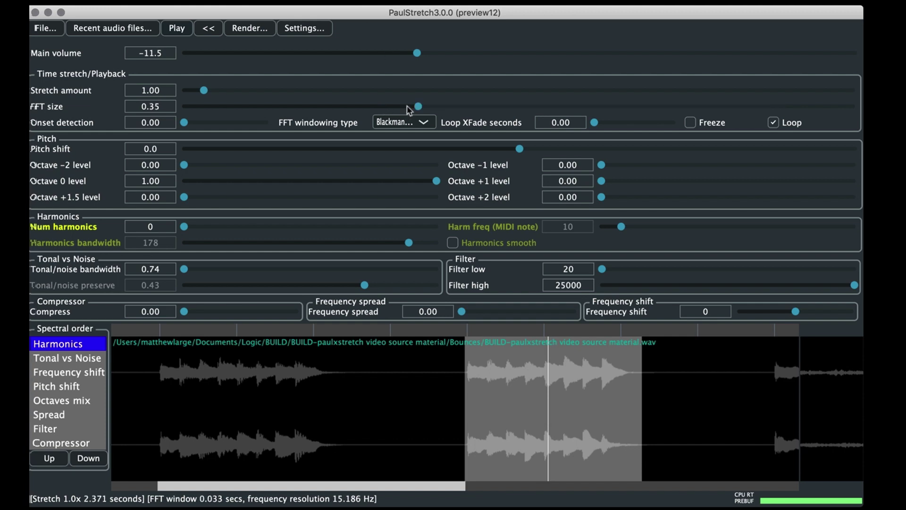
pyautogui.click(425, 124)
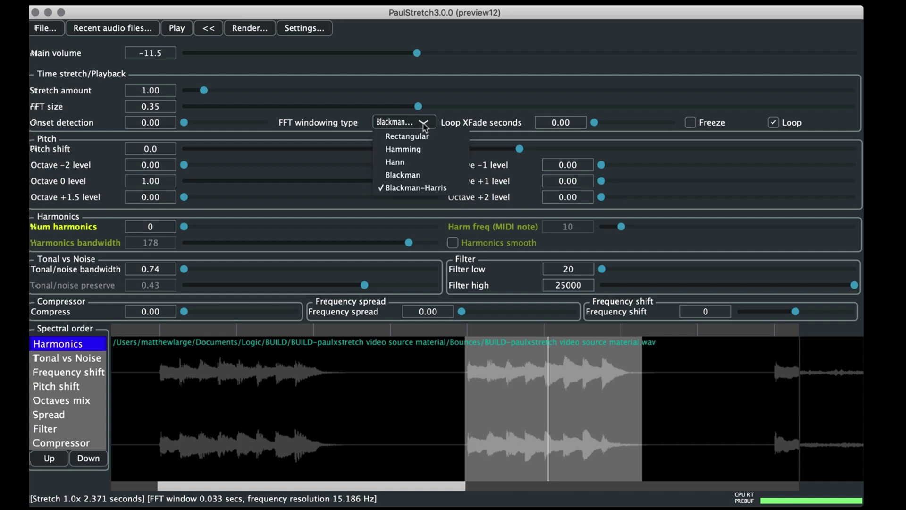
pyautogui.click(425, 125)
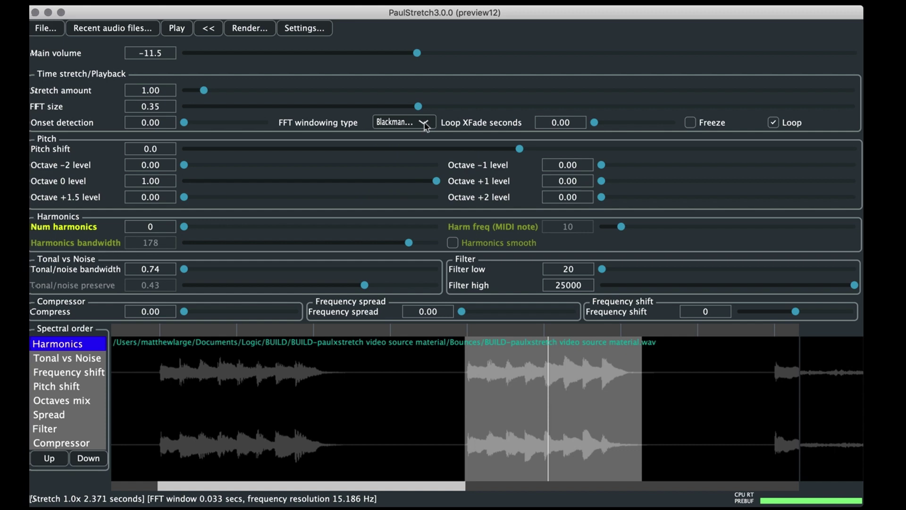
pyautogui.click(425, 126)
pyautogui.moveTo(330, 124)
# Try a loop crossfade of 0.54 seconds and a stretch amount of 2.88, resetting them to 0.00 and 1.00.
pyautogui.moveTo(595, 124); pyautogui.dragTo(638, 127)
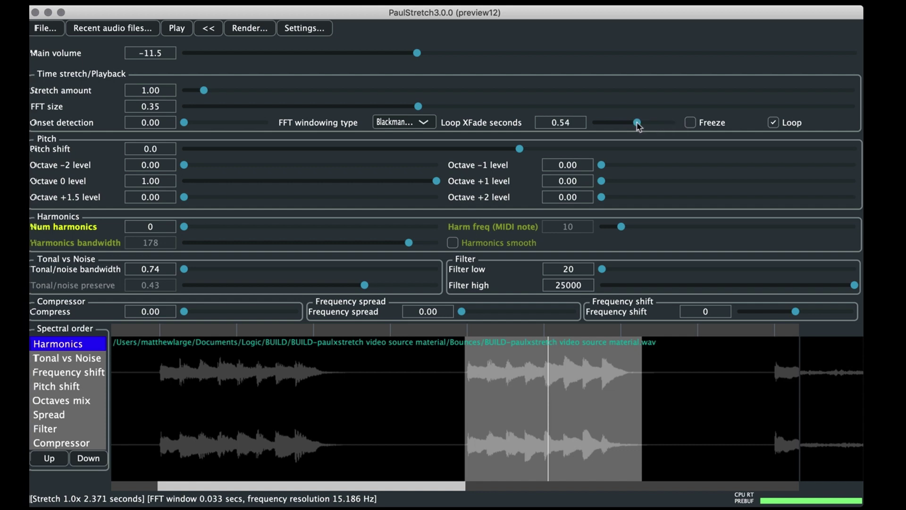
pyautogui.moveTo(638, 126); pyautogui.dragTo(595, 124)
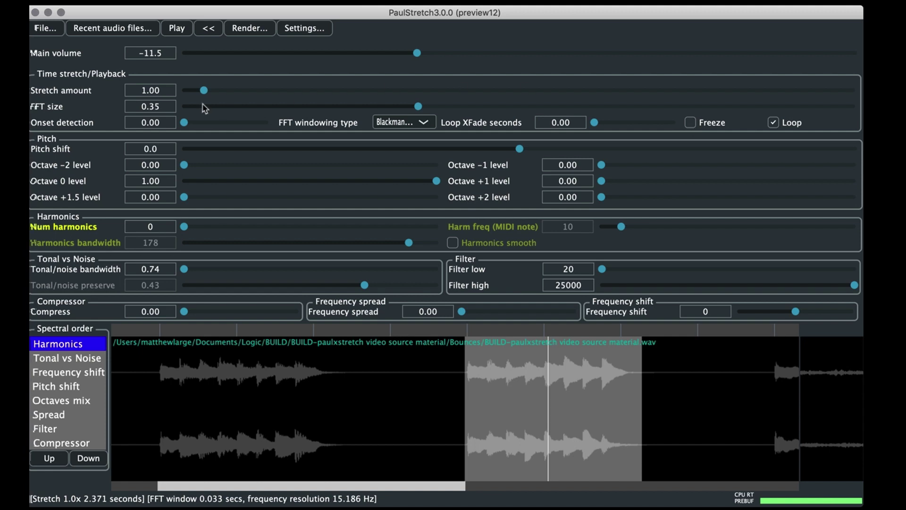
pyautogui.moveTo(204, 92); pyautogui.dragTo(222, 100)
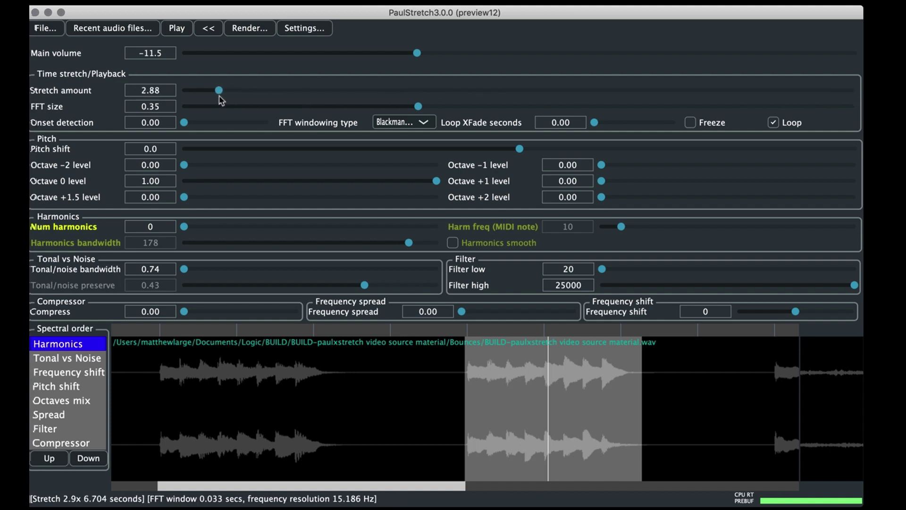
pyautogui.click(168, 92)
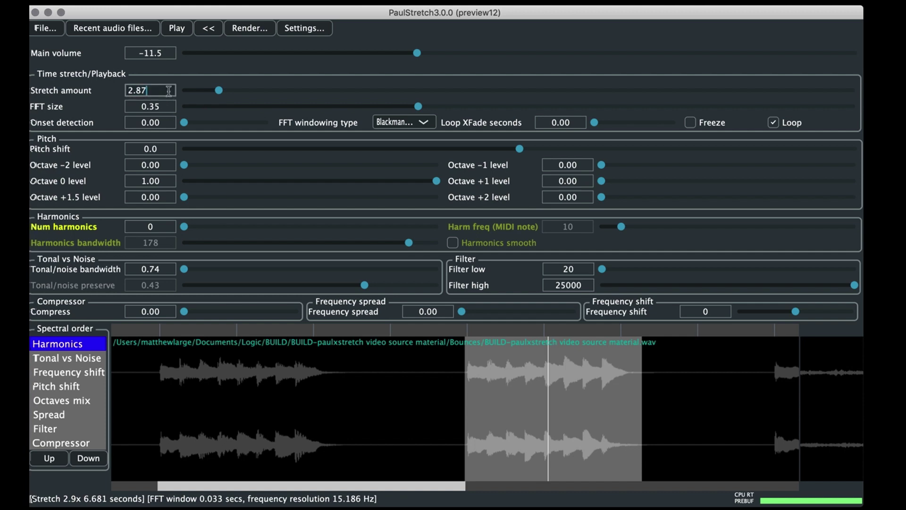
pyautogui.write('1')
pyautogui.press('Return')
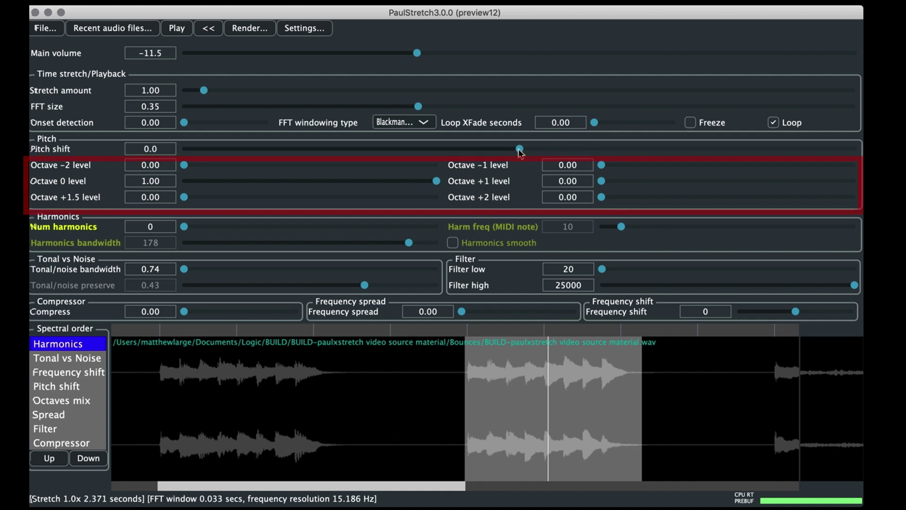
# Set the FFT size to 0.48 and audition the selected region with a raised pitch shift, resetting the shift to 0.0.
pyautogui.moveTo(418, 107); pyautogui.dragTo(505, 109)
pyautogui.press('space')
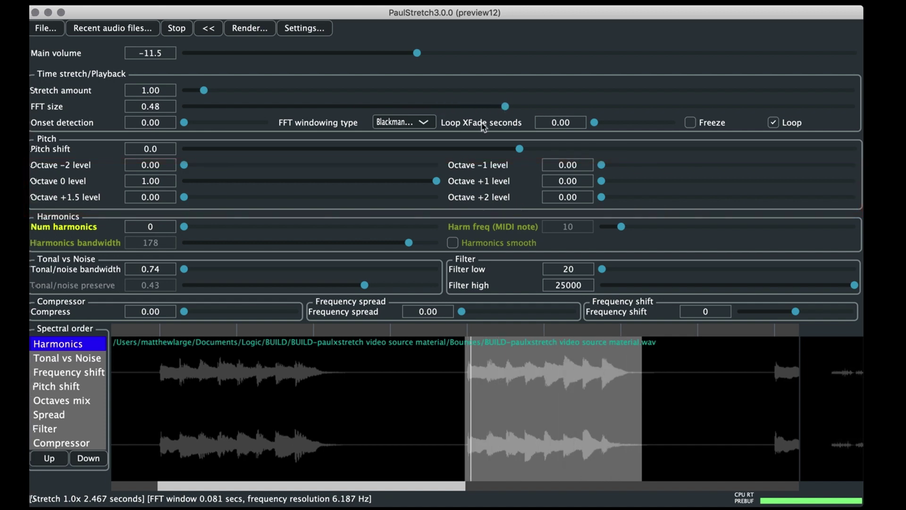
pyautogui.moveTo(519, 149); pyautogui.dragTo(547, 154)
pyautogui.doubleClick(546, 153)
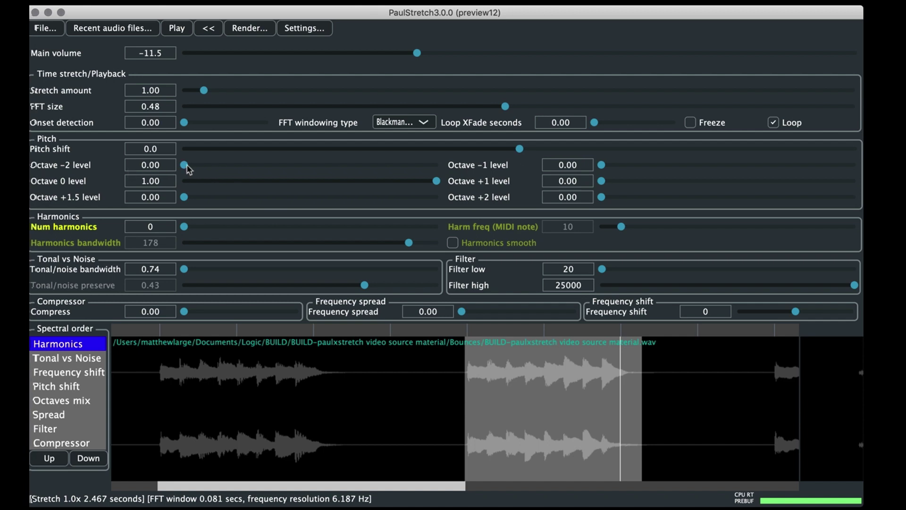
# Try out the octave -2 level on the selected region and leave it at 0.00 with playback stopped.
pyautogui.moveTo(186, 167)
pyautogui.mouseDown()
pyautogui.moveTo(439, 169)
pyautogui.moveTo(170, 171)
pyautogui.mouseUp()
pyautogui.press('space')
pyautogui.press('space')
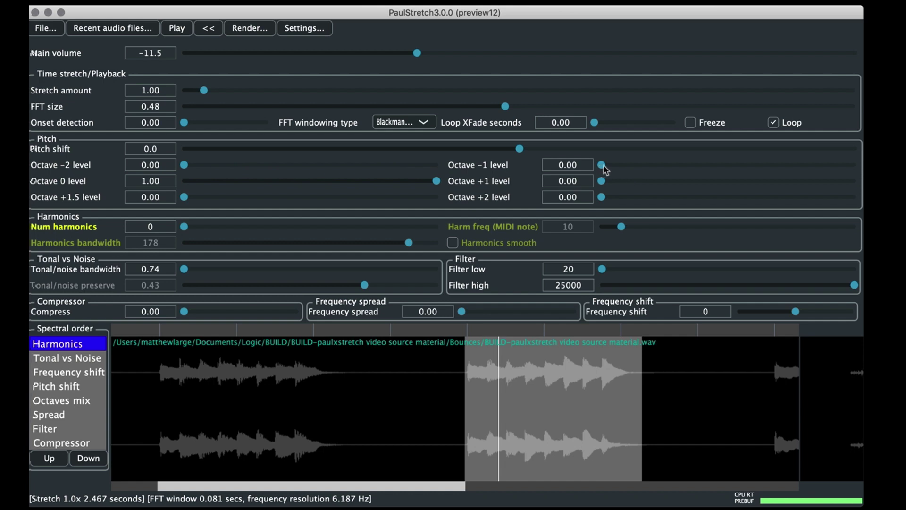
# Raise the octave -1 level to 1.00 and briefly audition the selected region.
pyautogui.moveTo(606, 169); pyautogui.dragTo(855, 168)
pyautogui.press('space')
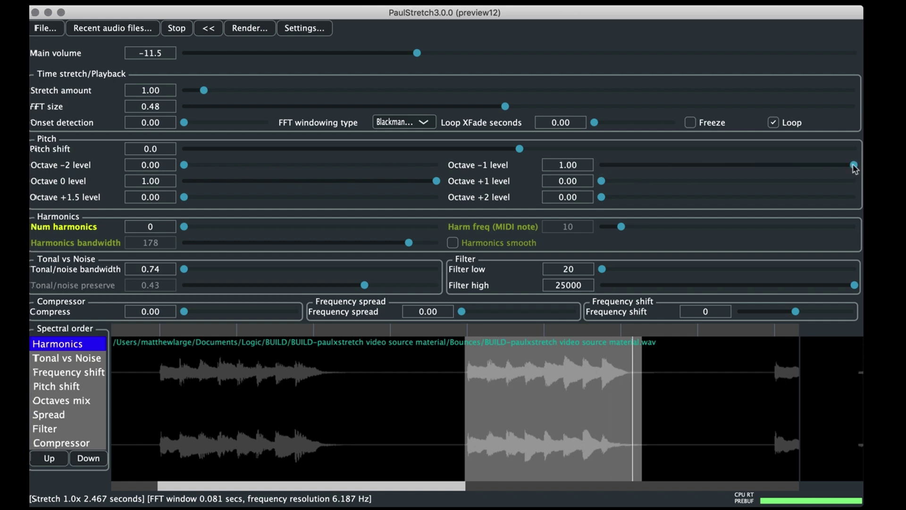
pyautogui.press('space')
# Set the octave 0 level to 0.00, octaves -2 and +1 to 1.00 and octave +1.5 to 0.93, and play the selected region.
pyautogui.moveTo(438, 185); pyautogui.dragTo(118, 184)
pyautogui.moveTo(185, 166); pyautogui.dragTo(473, 171)
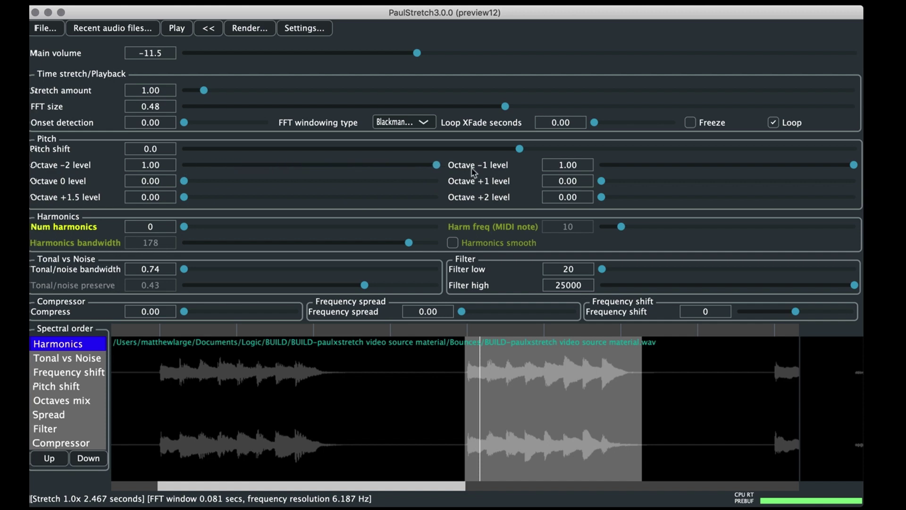
pyautogui.moveTo(612, 184); pyautogui.dragTo(873, 189)
pyautogui.moveTo(185, 199); pyautogui.dragTo(420, 204)
pyautogui.press('space')
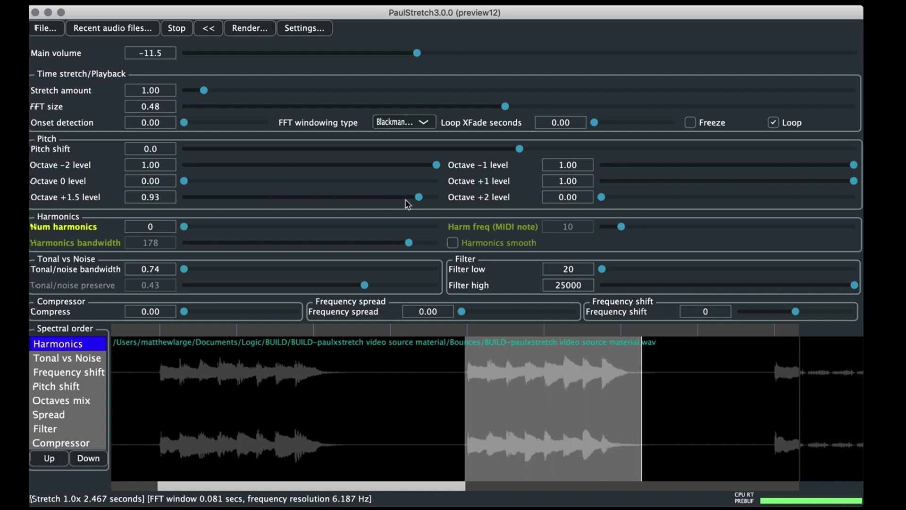
# During playback, set the octave +2 level to 0.50, octave +1.5 to 0.00 and octave 0 to 1.00.
pyautogui.moveTo(601, 197); pyautogui.dragTo(737, 200)
pyautogui.moveTo(418, 198); pyautogui.dragTo(439, 185)
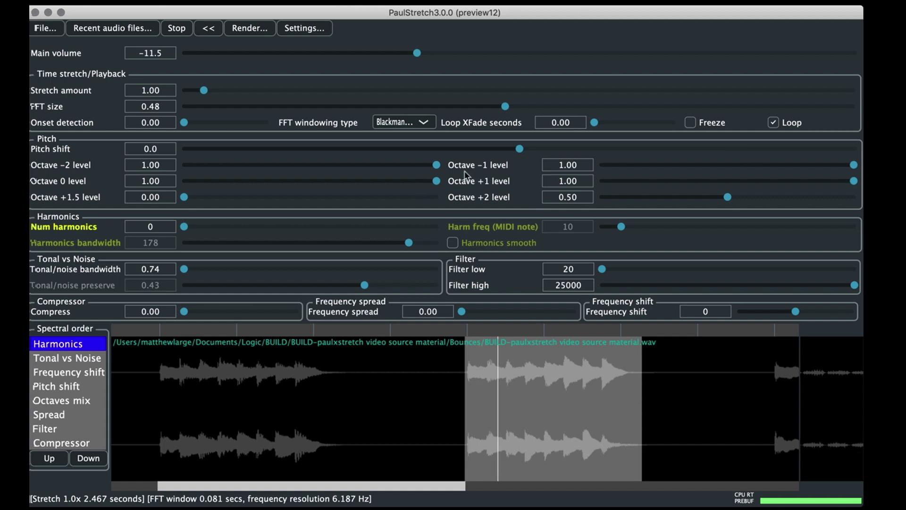
# During playback, try a negative pitch shift around -4.5 and reset the pitch shift to 0.0.
pyautogui.moveTo(476, 149); pyautogui.dragTo(457, 148)
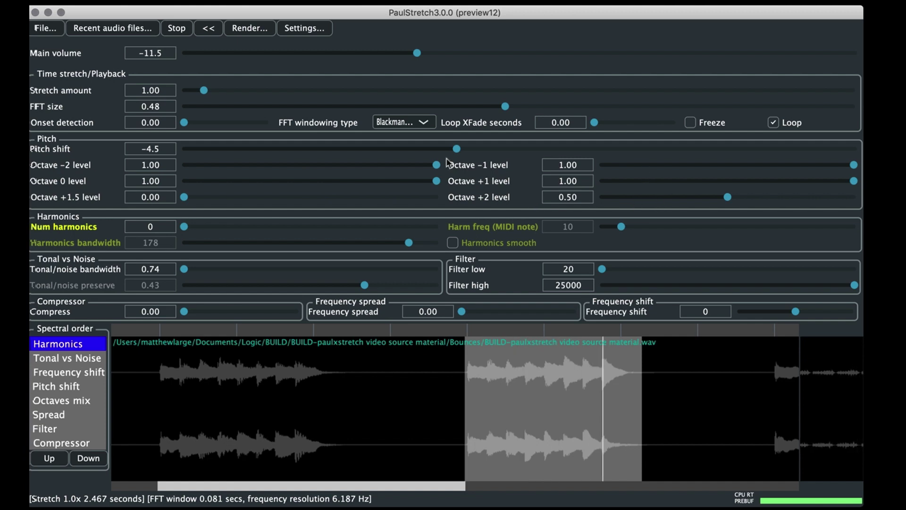
pyautogui.moveTo(456, 149)
pyautogui.mouseDown()
pyautogui.moveTo(341, 150)
pyautogui.moveTo(819, 155)
pyautogui.moveTo(845, 146)
pyautogui.moveTo(806, 157)
pyautogui.moveTo(230, 160)
pyautogui.moveTo(649, 156)
pyautogui.moveTo(452, 148)
pyautogui.mouseUp()
pyautogui.doubleClick(451, 149)
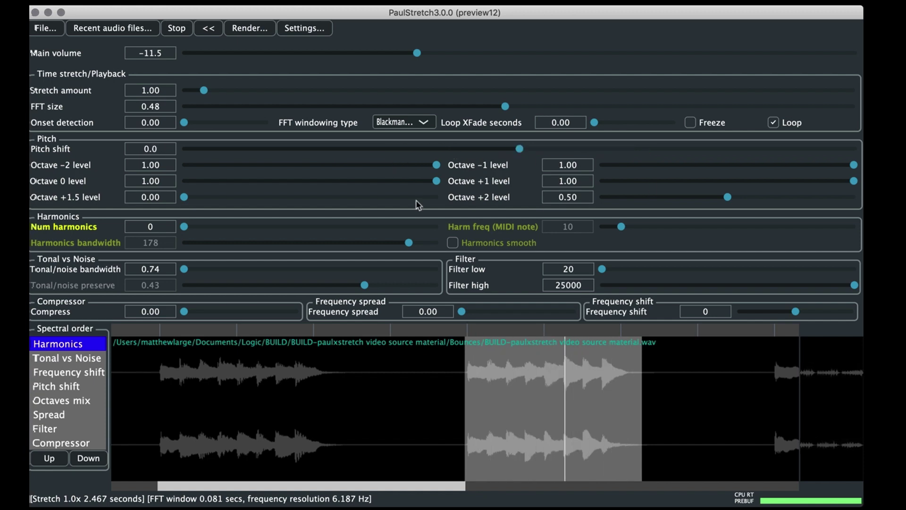
# Reset the octave -2, octave -1, octave +1 and octave +2 levels to 0.00.
pyautogui.doubleClick(416, 165)
pyautogui.doubleClick(771, 181)
pyautogui.doubleClick(768, 165)
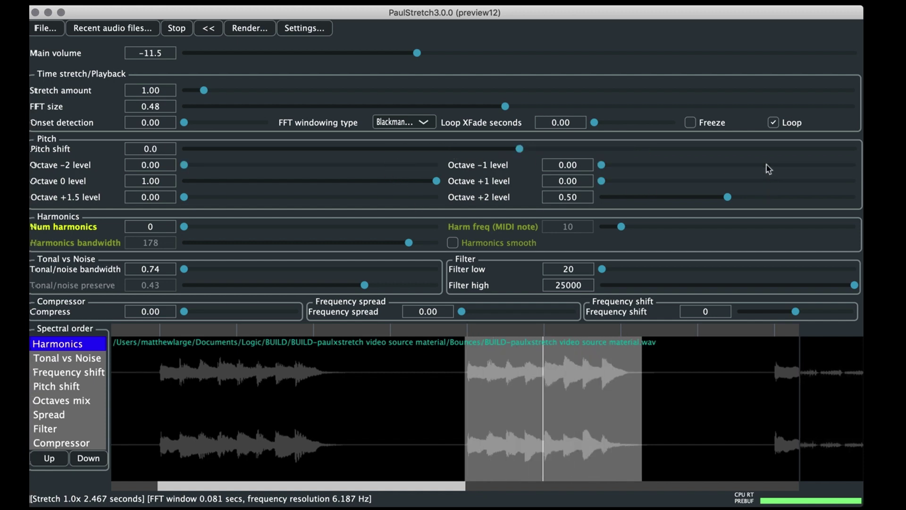
pyautogui.doubleClick(686, 197)
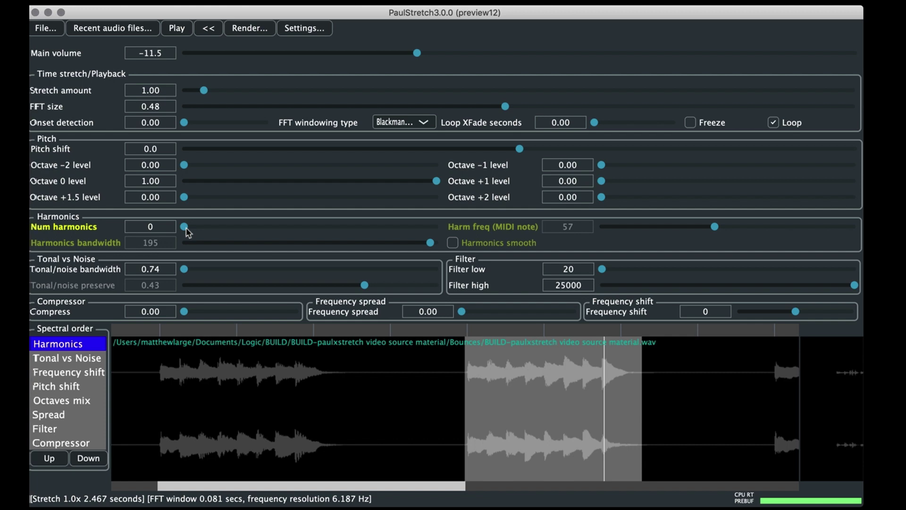
# Play the selected region, compare 1 and 0 harmonics, and set the number of harmonics to 2.
pyautogui.press('space')
pyautogui.click(187, 231)
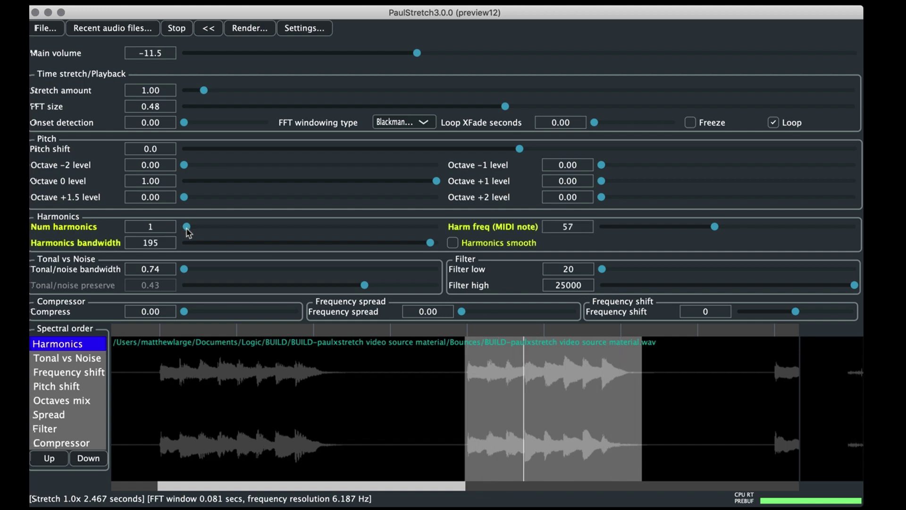
pyautogui.click(188, 230)
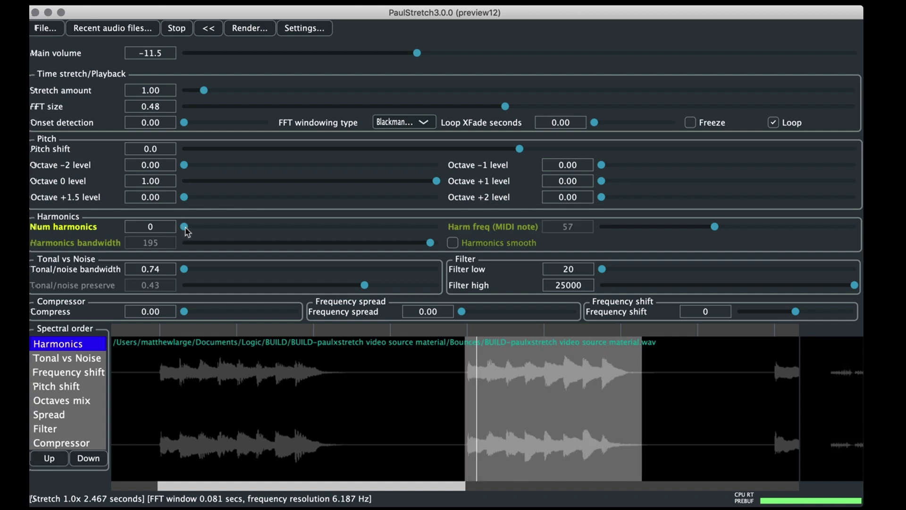
pyautogui.moveTo(200, 228); pyautogui.dragTo(222, 229)
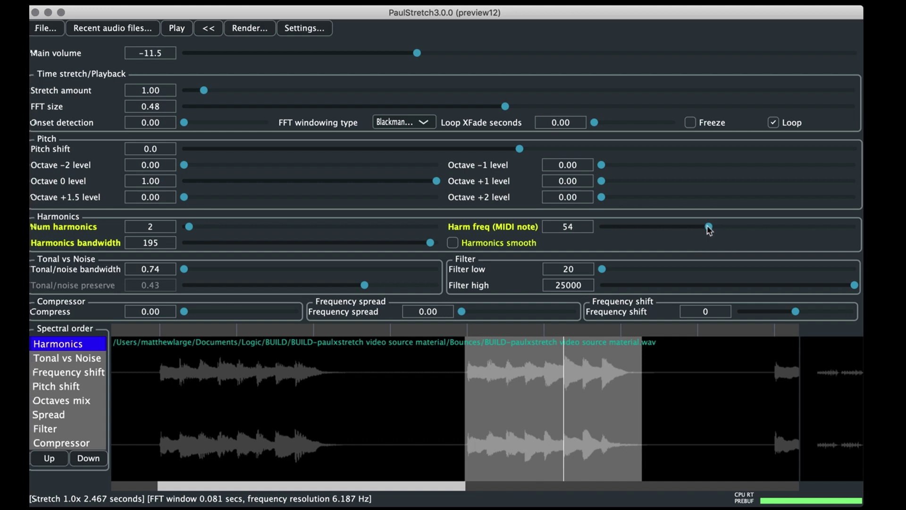
# Raise the harmonics bandwidth to 200 and lower the harmonic frequency to MIDI note 43.
pyautogui.moveTo(707, 225); pyautogui.dragTo(705, 226)
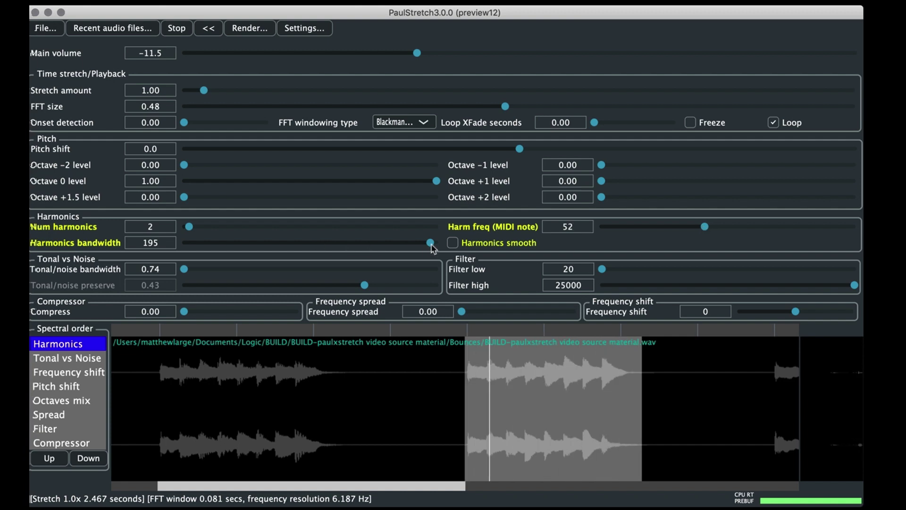
pyautogui.moveTo(431, 246); pyautogui.dragTo(589, 247)
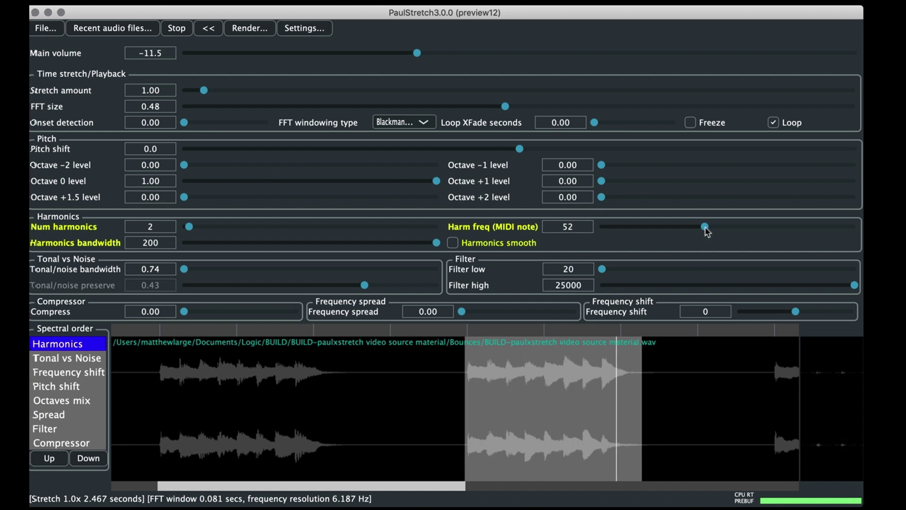
pyautogui.scroll(-6, 705, 228)
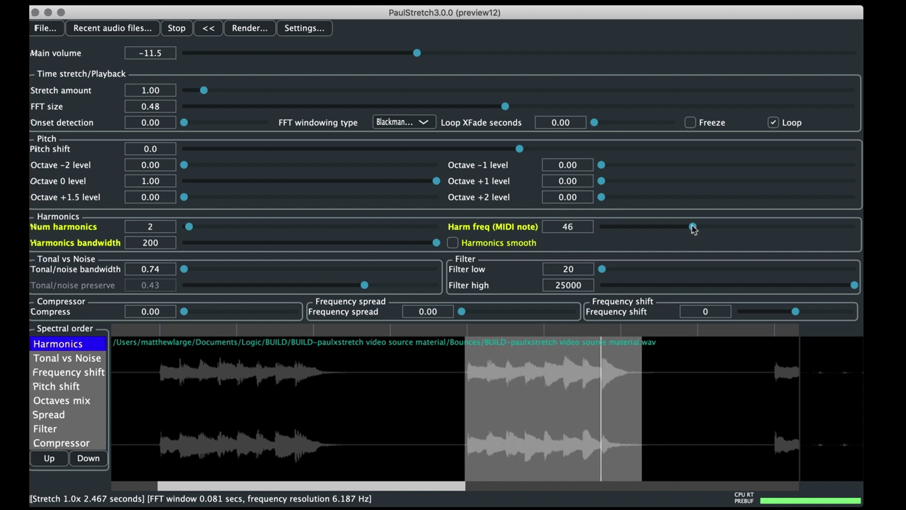
pyautogui.moveTo(692, 224); pyautogui.dragTo(686, 225)
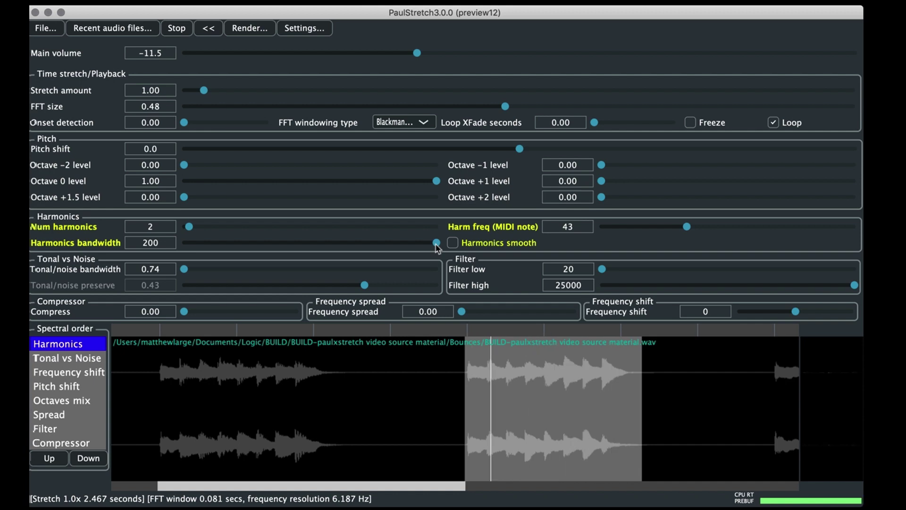
# Increase the number of harmonics to 25, trying a harmonics bandwidth of 199 and leaving it at 200.
pyautogui.moveTo(436, 244); pyautogui.dragTo(434, 243)
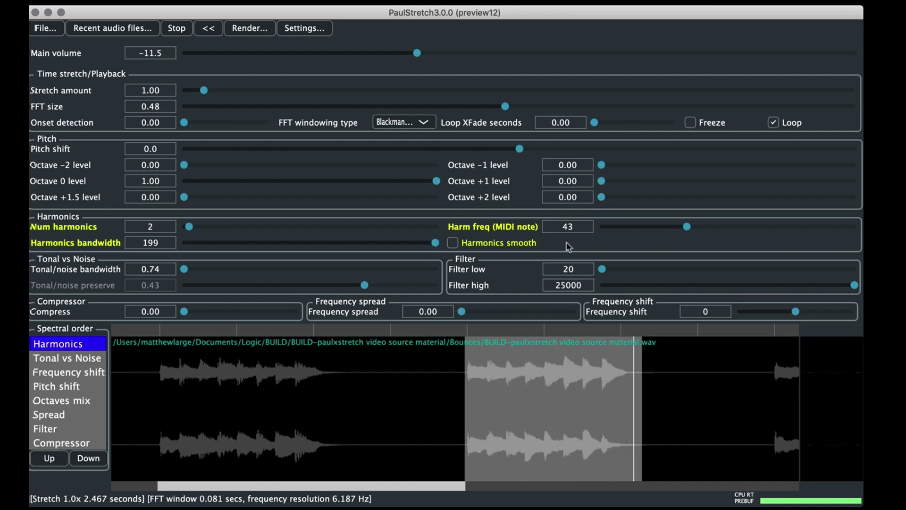
pyautogui.moveTo(197, 229); pyautogui.dragTo(250, 228)
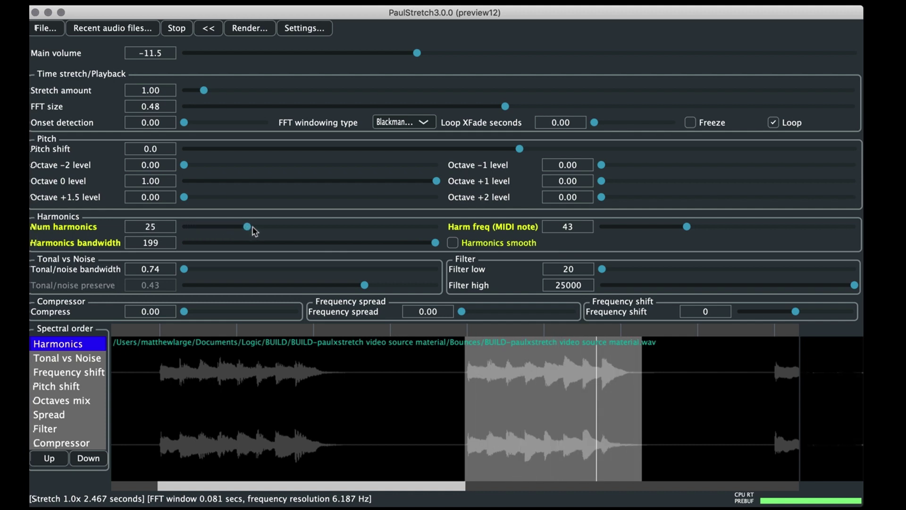
pyautogui.moveTo(391, 241); pyautogui.dragTo(393, 240)
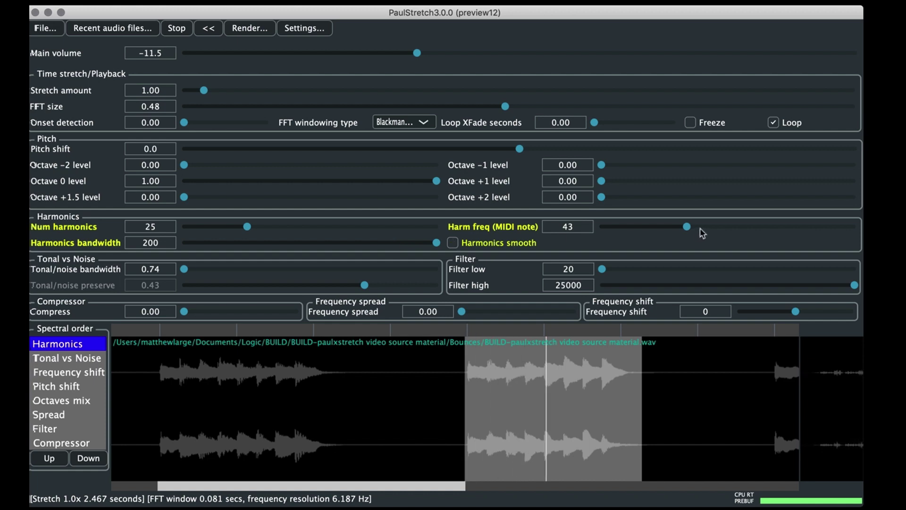
# Audition harmonic frequencies at MIDI notes 66 and 10, and leave the frequency at 23.
pyautogui.moveTo(688, 229); pyautogui.dragTo(733, 229)
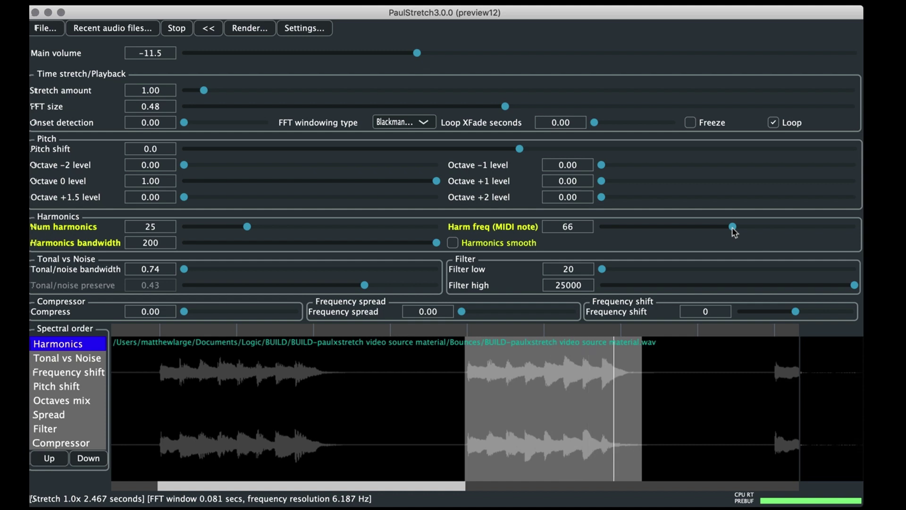
pyautogui.moveTo(732, 228); pyautogui.dragTo(620, 228)
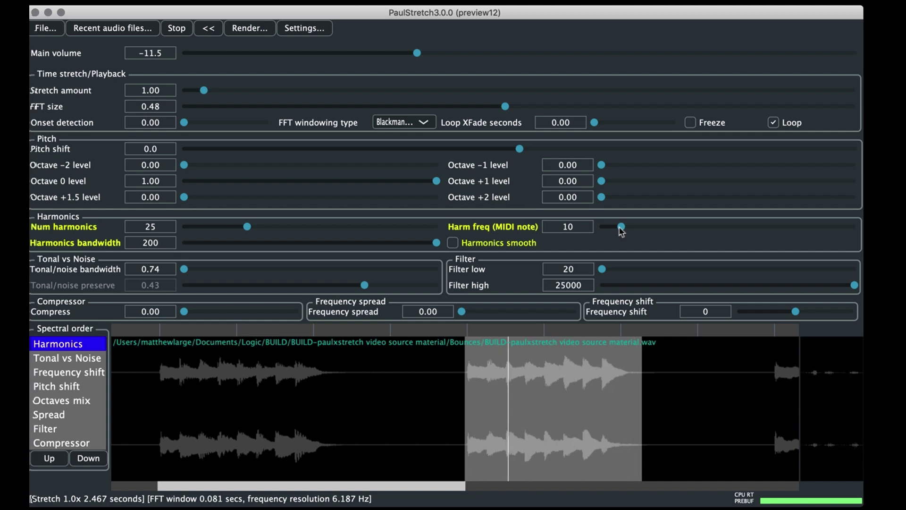
pyautogui.moveTo(621, 228); pyautogui.dragTo(648, 228)
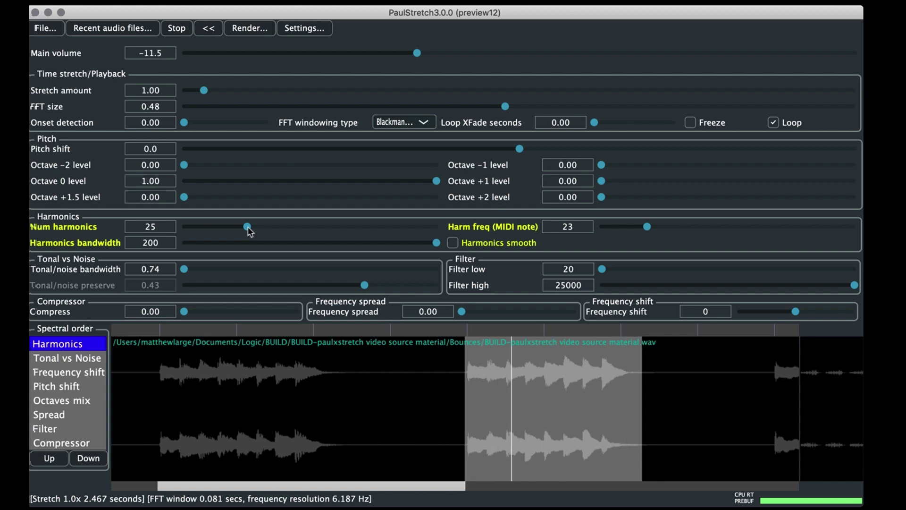
# Turn the harmonics effect off by setting the number of harmonics to 0, and stop playback.
pyautogui.moveTo(248, 227); pyautogui.dragTo(158, 226)
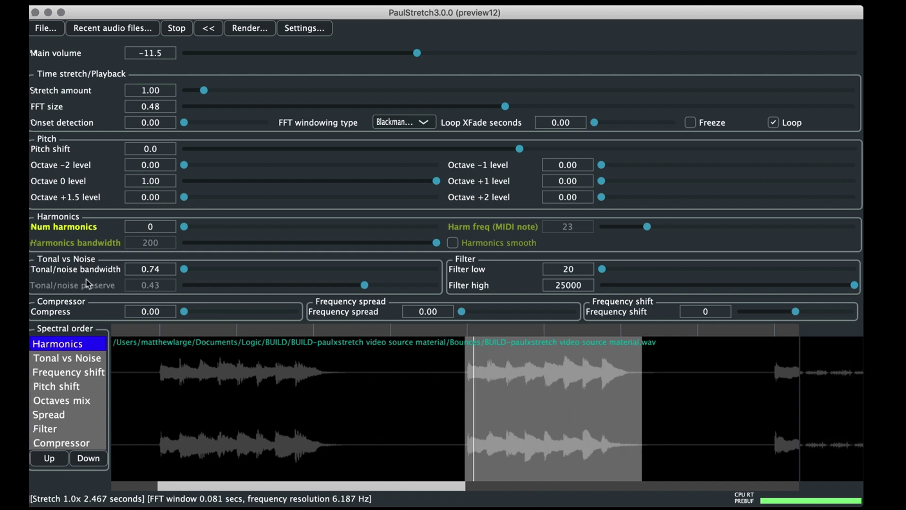
pyautogui.press('space')
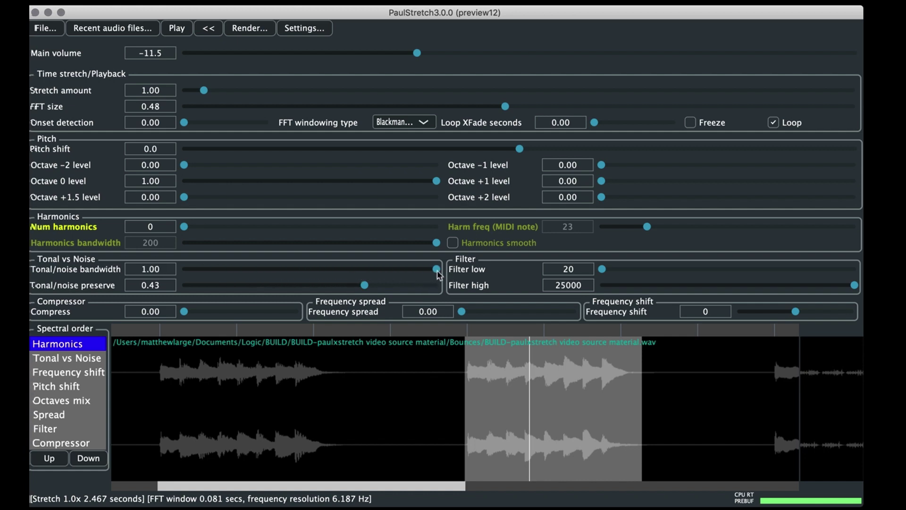
# Play the region with tonal/noise preserve at 0.50, comparing tonal/noise bandwidth 0.74 and leaving it at 1.00.
pyautogui.press('space')
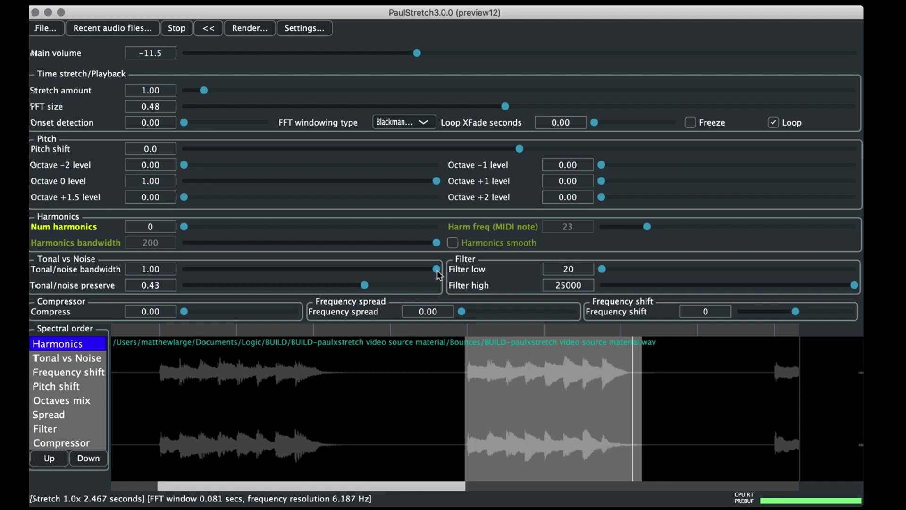
pyautogui.moveTo(364, 285); pyautogui.dragTo(374, 286)
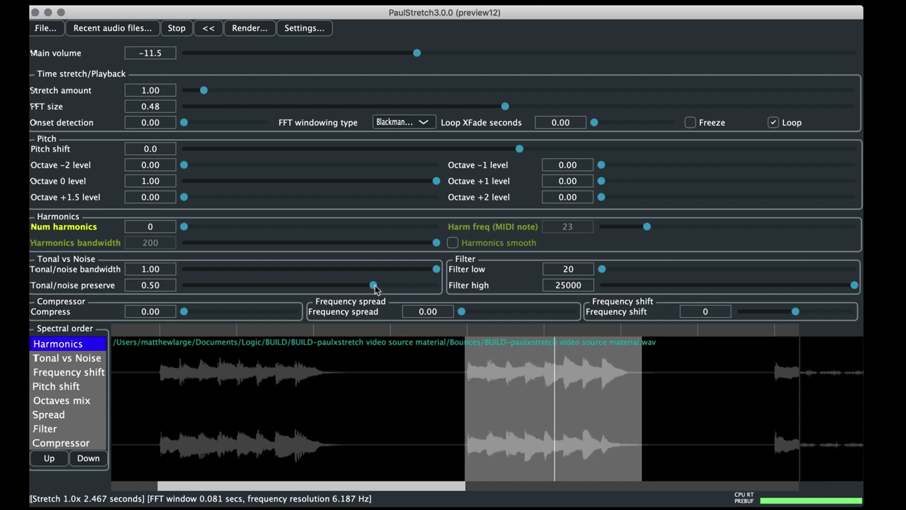
pyautogui.click(185, 270)
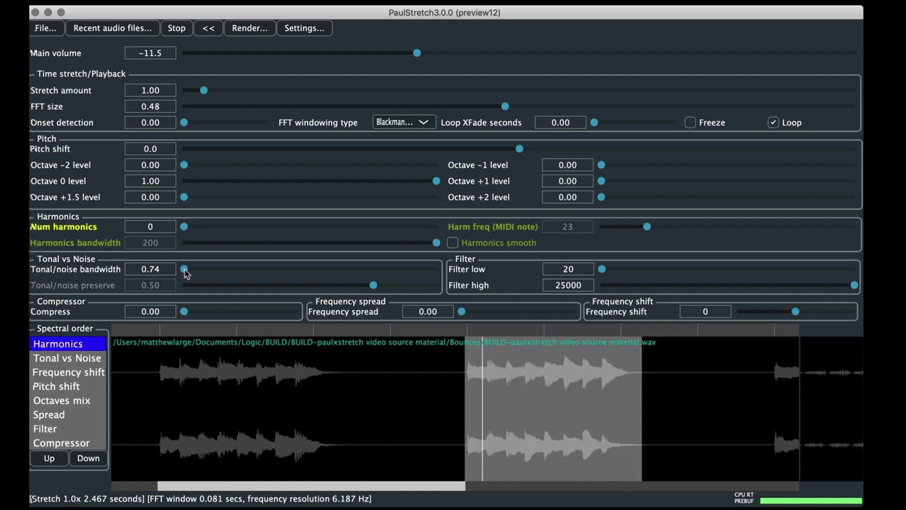
pyautogui.moveTo(185, 273); pyautogui.dragTo(442, 280)
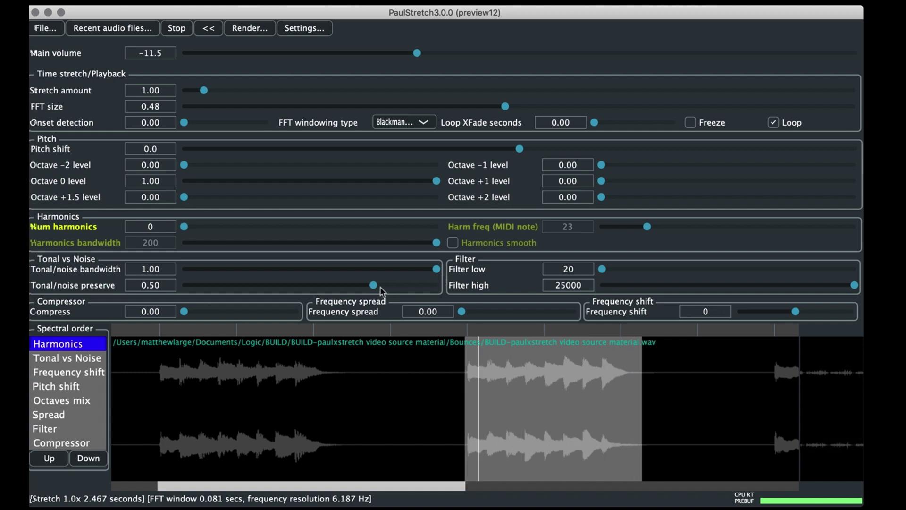
# Audition tonal/noise preserve at 0.52 and 0.50, and raise it to 0.87 with the region playing.
pyautogui.moveTo(380, 285); pyautogui.dragTo(376, 286)
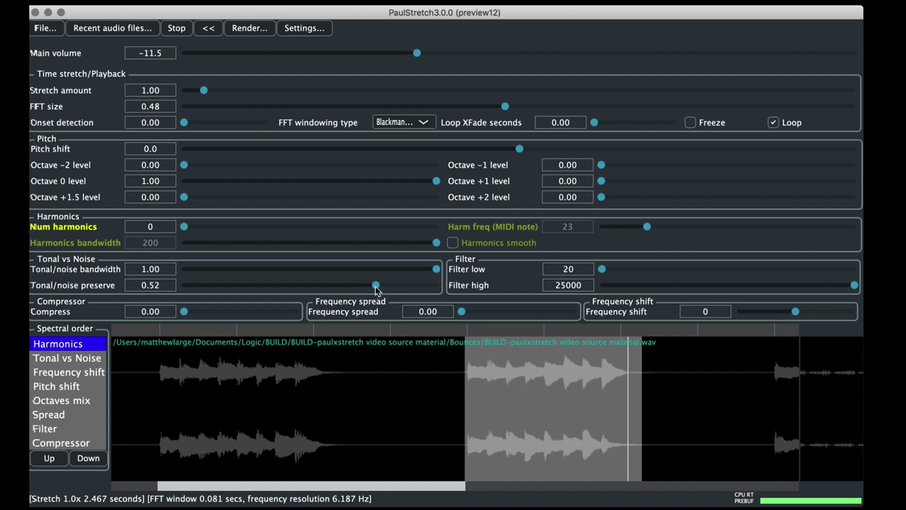
pyautogui.press('space')
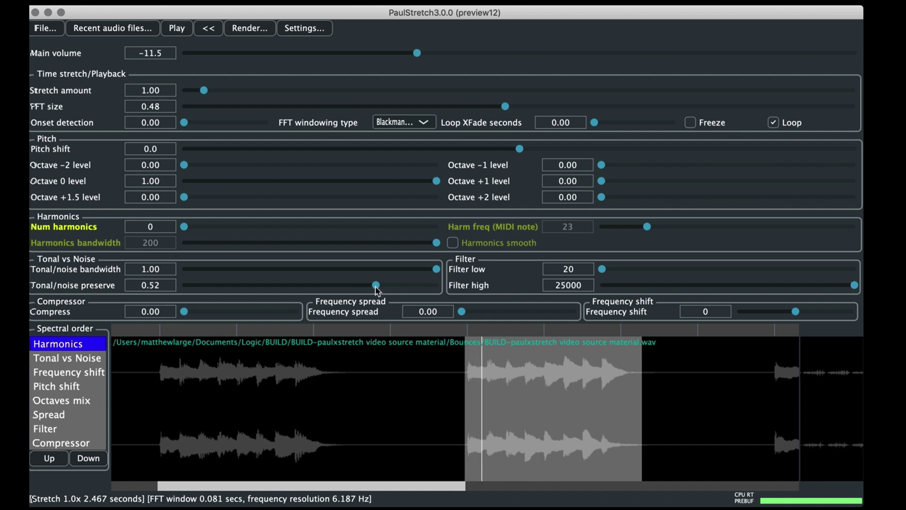
pyautogui.moveTo(376, 285)
pyautogui.mouseDown()
pyautogui.moveTo(406, 286)
pyautogui.moveTo(373, 286)
pyautogui.mouseUp()
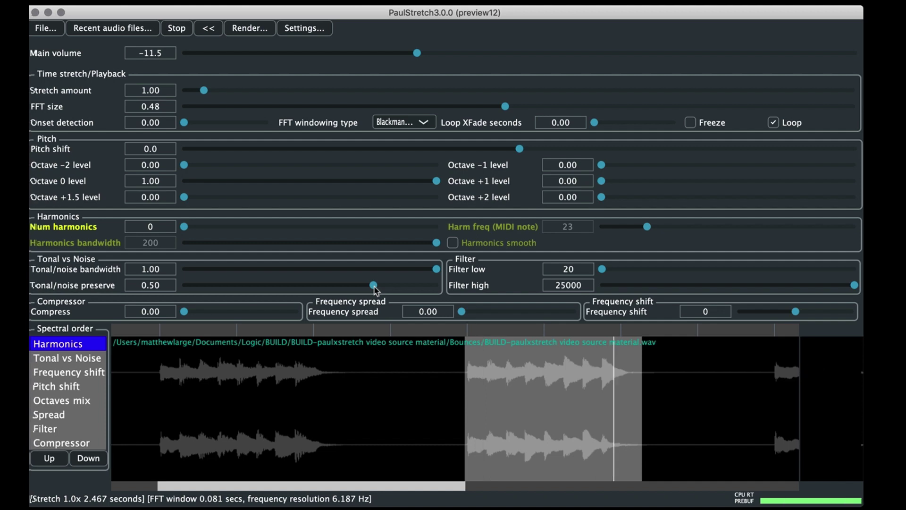
pyautogui.moveTo(374, 287); pyautogui.dragTo(420, 289)
pyautogui.press('space')
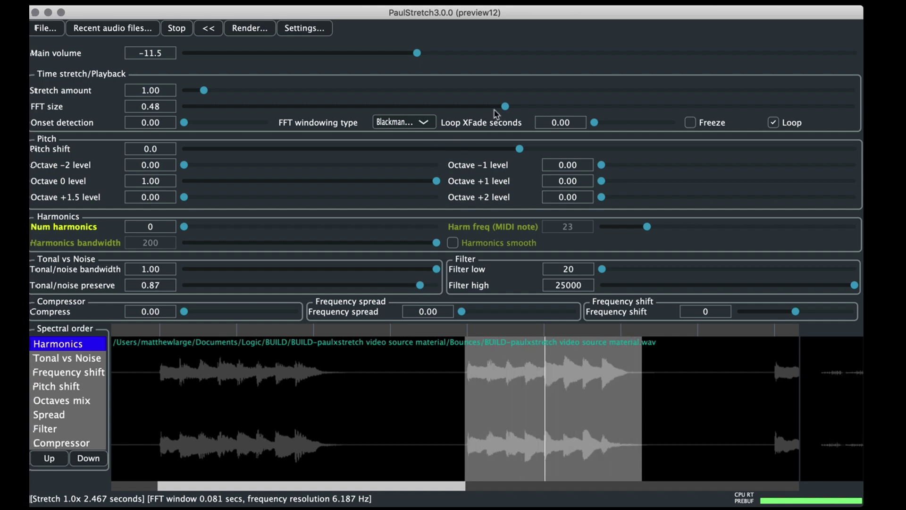
# Set the FFT size to 0.54 and the tonal/noise preserve to 0.93 during playback.
pyautogui.moveTo(505, 106); pyautogui.dragTo(544, 107)
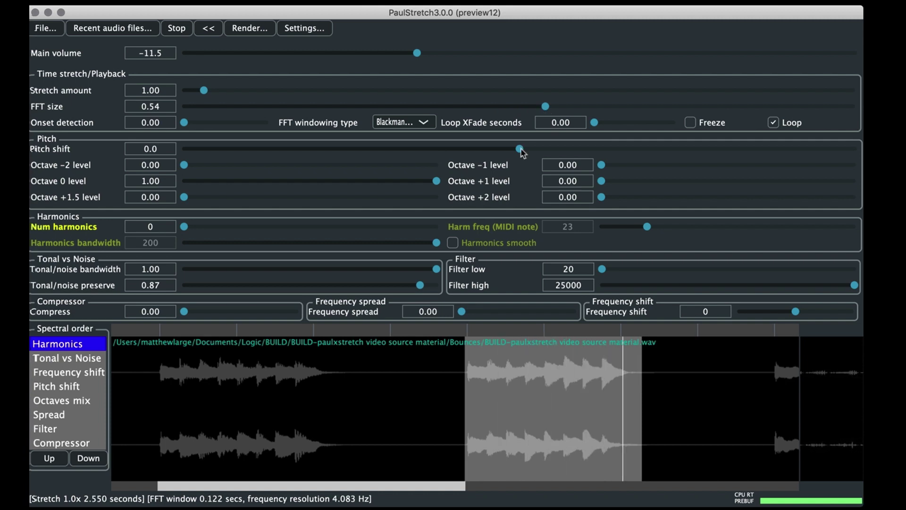
pyautogui.moveTo(421, 286); pyautogui.dragTo(428, 285)
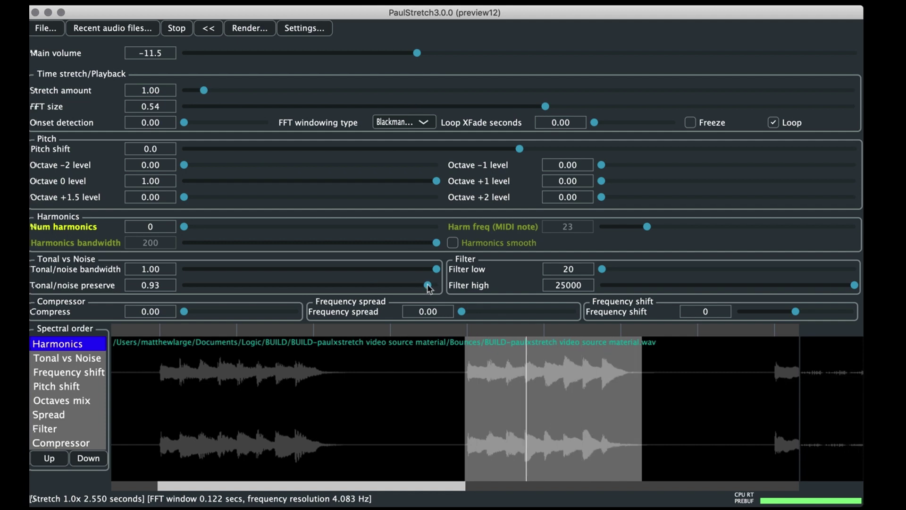
# Lower the tonal/noise preserve to -0.17 and audition the region by repeatedly starting and stopping playback.
pyautogui.moveTo(429, 288); pyautogui.dragTo(289, 287)
pyautogui.press('space')
pyautogui.press('space')
pyautogui.press('space')
pyautogui.press('space')
pyautogui.press('space')
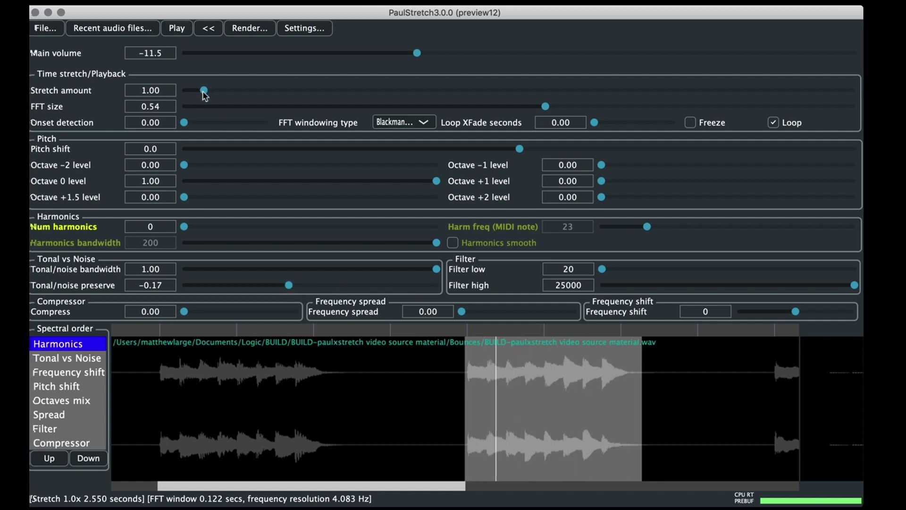
# Play the region at a stretch amount of 4.93, comparing tonal/noise preserve at -0.66 and 1.00.
pyautogui.moveTo(198, 92); pyautogui.dragTo(227, 95)
pyautogui.press('space')
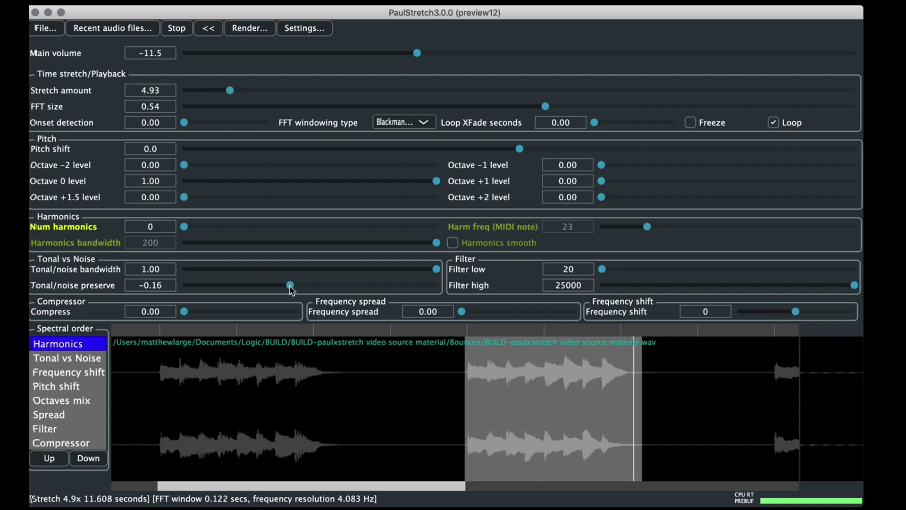
pyautogui.moveTo(290, 286); pyautogui.dragTo(227, 287)
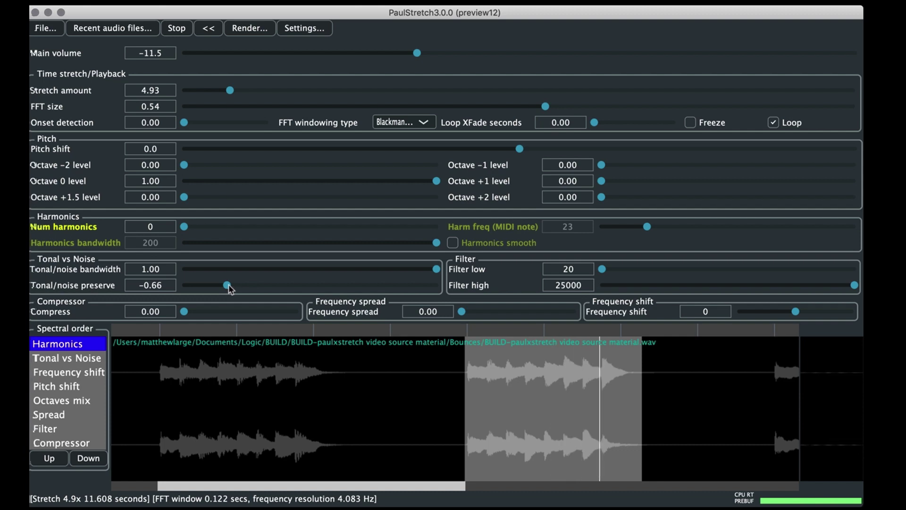
pyautogui.moveTo(229, 284); pyautogui.dragTo(441, 289)
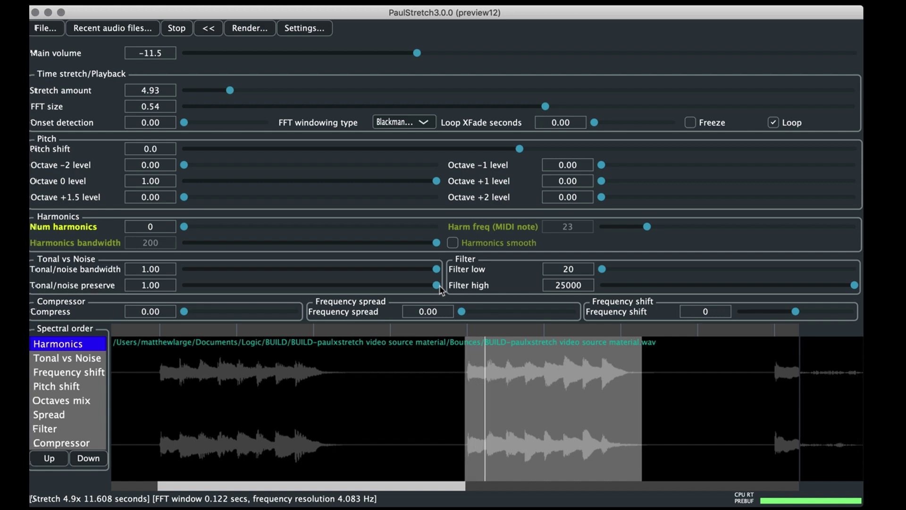
# Increase the stretch amount to 8.13, listen to the region and stop playback.
pyautogui.moveTo(230, 90); pyautogui.dragTo(241, 90)
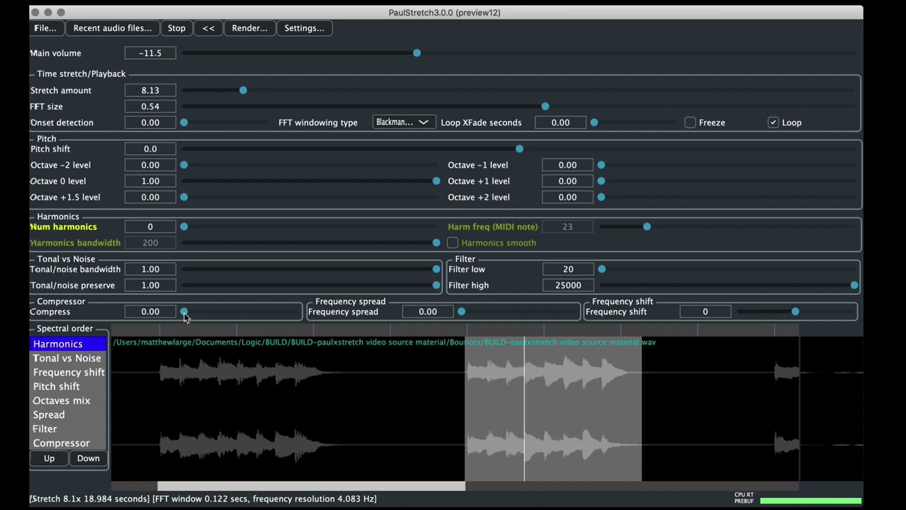
pyautogui.press('space')
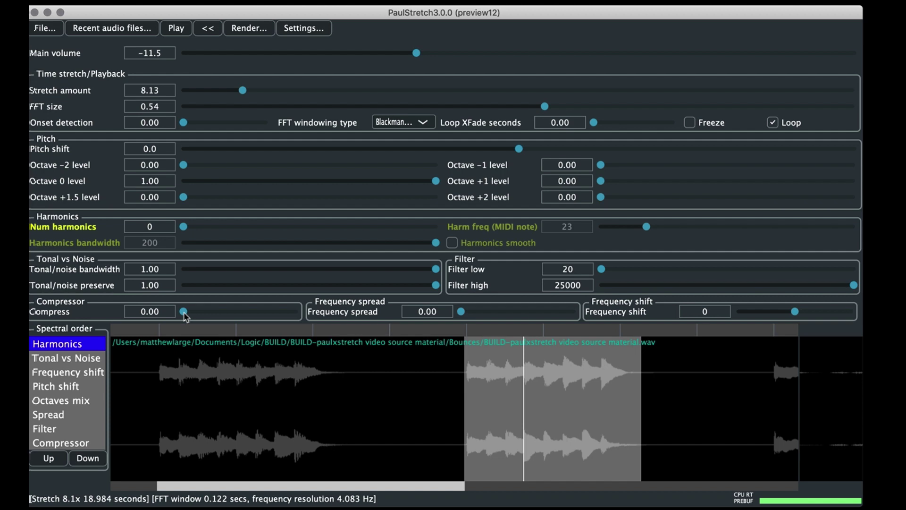
# Play the region while comparing compress amounts of 0.77, 0.93, 0.03 and 1.00, finishing with the compress amount at 0.97.
pyautogui.moveTo(185, 317)
pyautogui.mouseDown()
pyautogui.moveTo(197, 316)
pyautogui.moveTo(180, 316)
pyautogui.mouseUp()
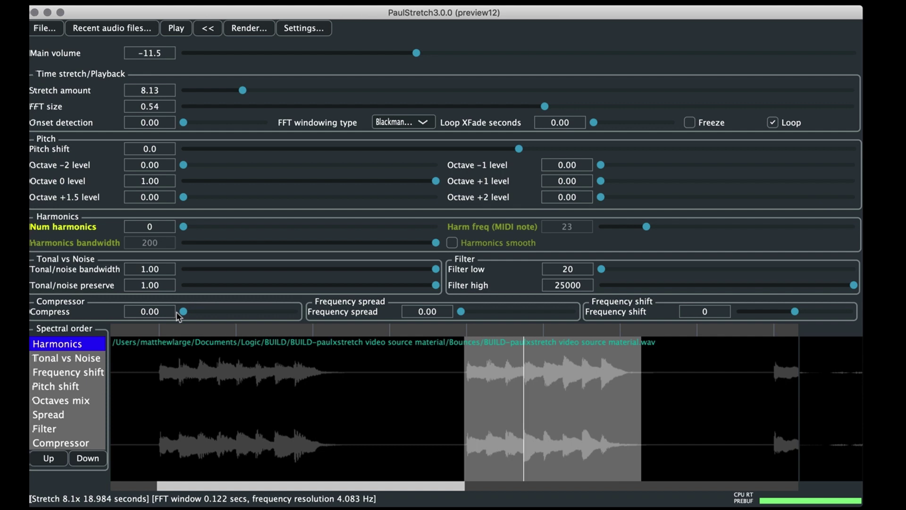
pyautogui.moveTo(188, 313); pyautogui.dragTo(272, 319)
pyautogui.press('space')
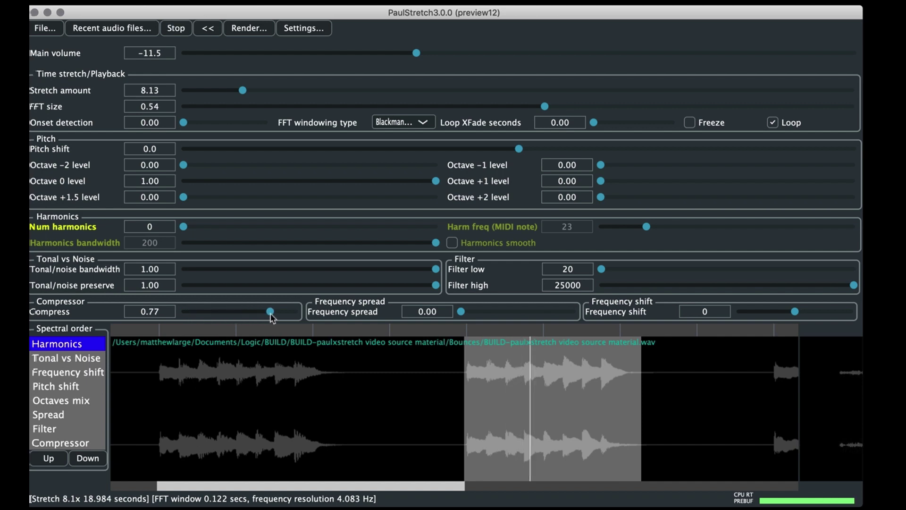
pyautogui.moveTo(272, 318); pyautogui.dragTo(290, 317)
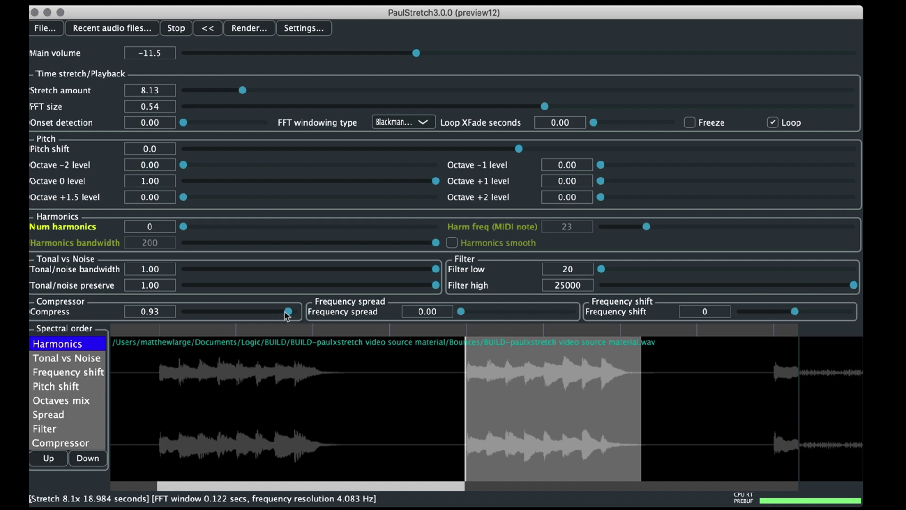
pyautogui.moveTo(286, 313); pyautogui.dragTo(186, 312)
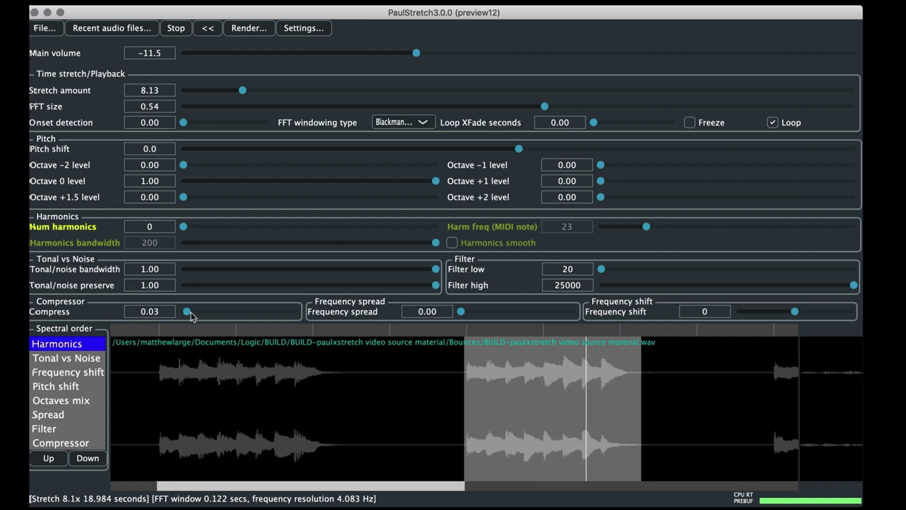
pyautogui.moveTo(188, 316); pyautogui.dragTo(295, 314)
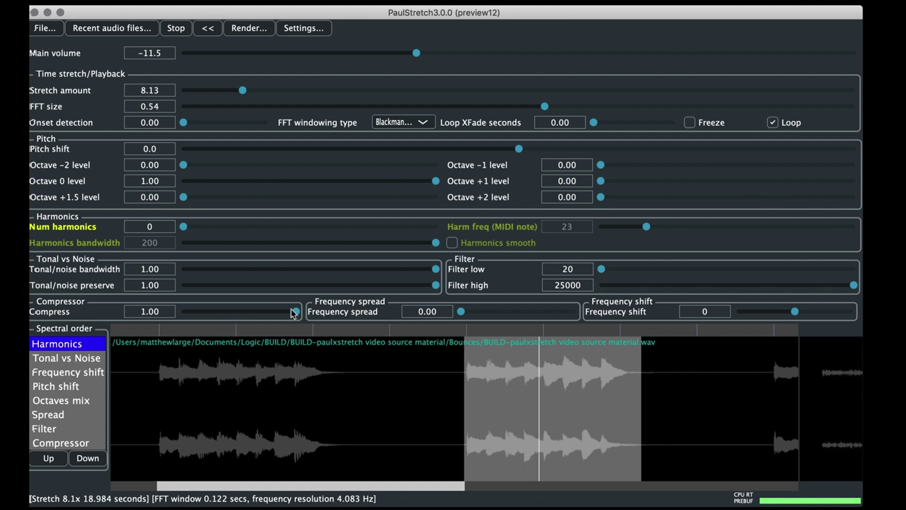
pyautogui.moveTo(294, 314); pyautogui.dragTo(291, 312)
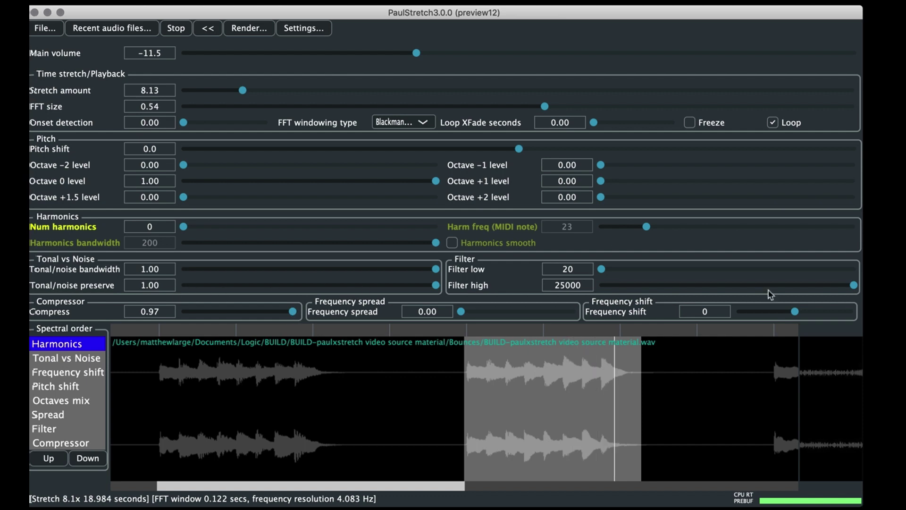
# Lower the tonal/noise bandwidth to 0.74 during playback, listen to the region and stop playback.
pyautogui.moveTo(189, 271); pyautogui.dragTo(183, 272)
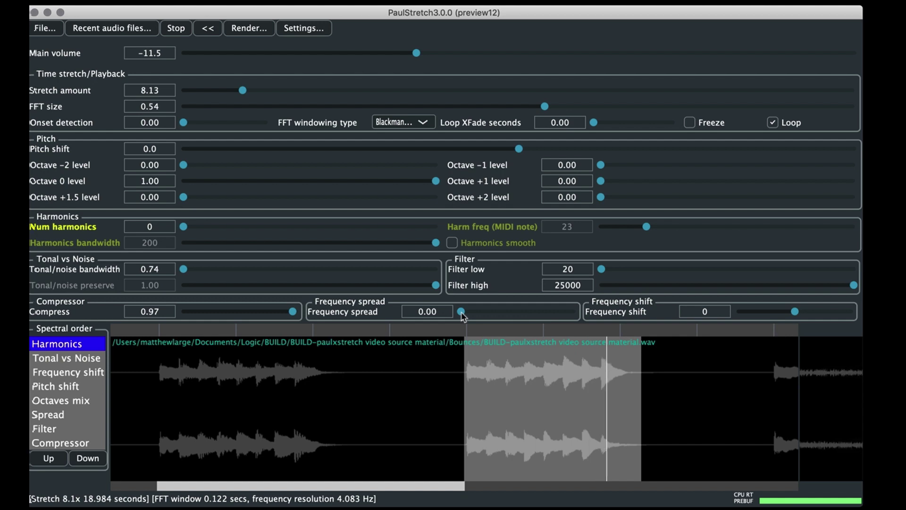
pyautogui.press('space')
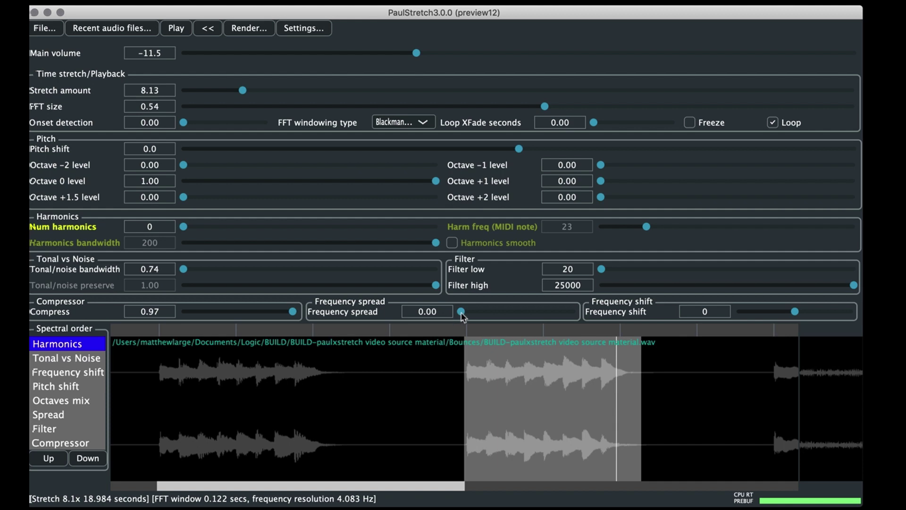
# Audition the region with frequency spread at 0.69 and 0.78, stop playback and reset the spread to 0.00.
pyautogui.moveTo(462, 313); pyautogui.dragTo(541, 317)
pyautogui.press('space')
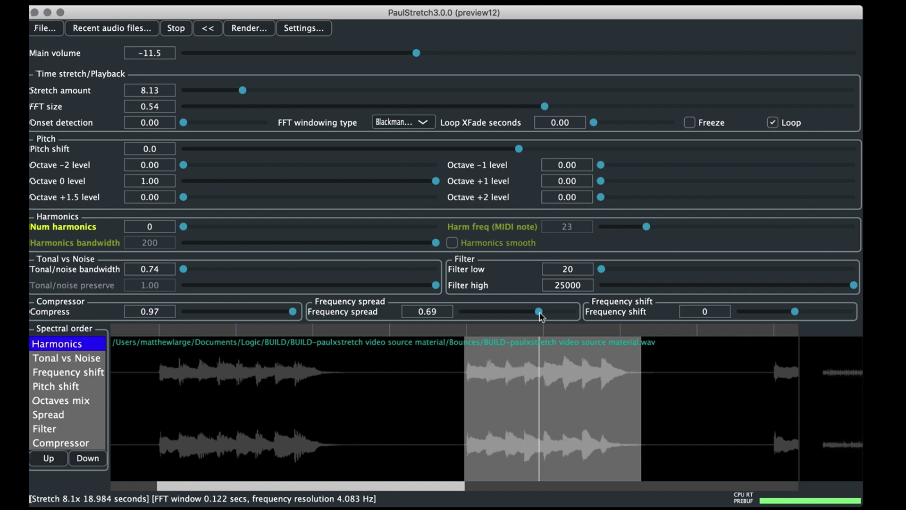
pyautogui.moveTo(540, 312); pyautogui.dragTo(548, 314)
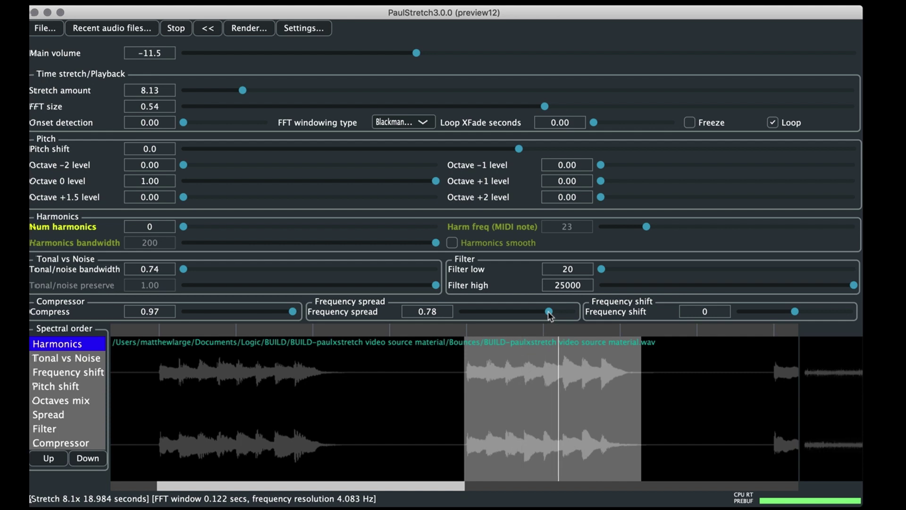
pyautogui.press('space')
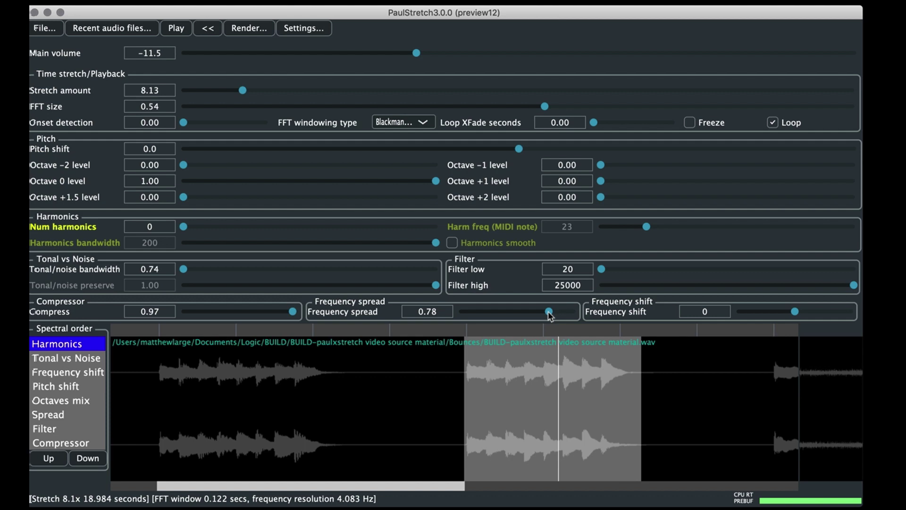
pyautogui.click(549, 313)
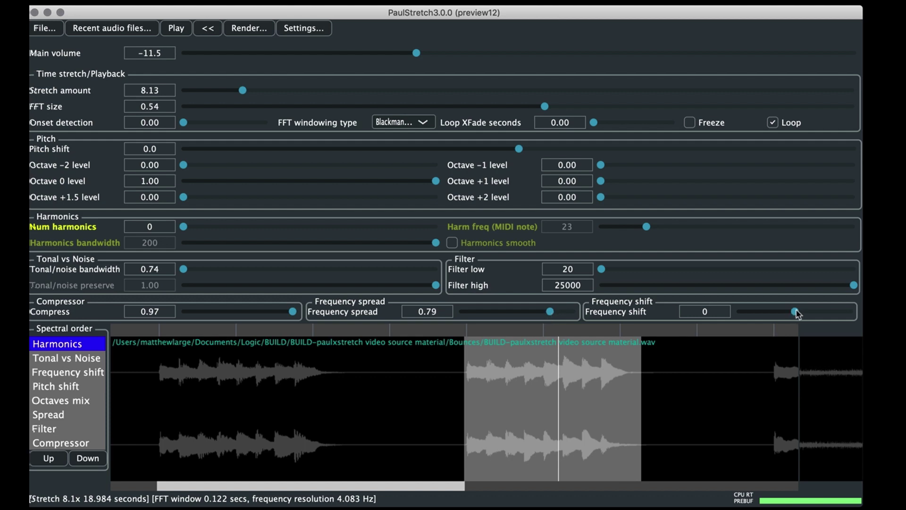
pyautogui.moveTo(500, 313); pyautogui.dragTo(444, 311)
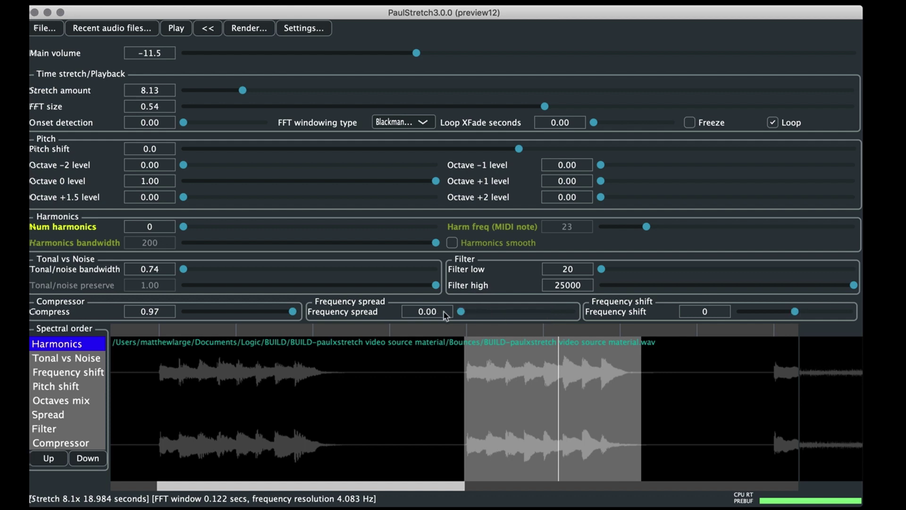
# Audition the region with frequency shift at 79 and -776, stop playback and reset the shift to 0.
pyautogui.press('space')
pyautogui.moveTo(794, 314); pyautogui.dragTo(800, 316)
pyautogui.press('space')
pyautogui.press('space')
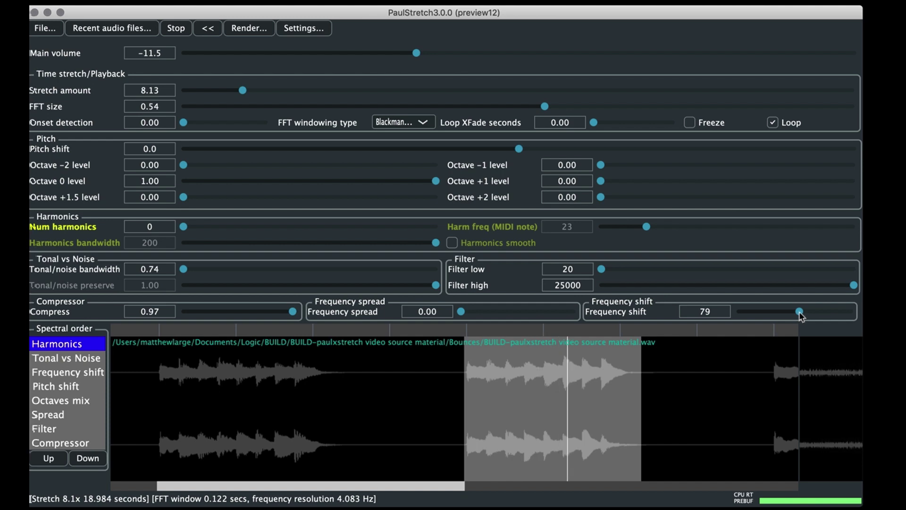
pyautogui.moveTo(799, 312); pyautogui.dragTo(743, 309)
pyautogui.press('space')
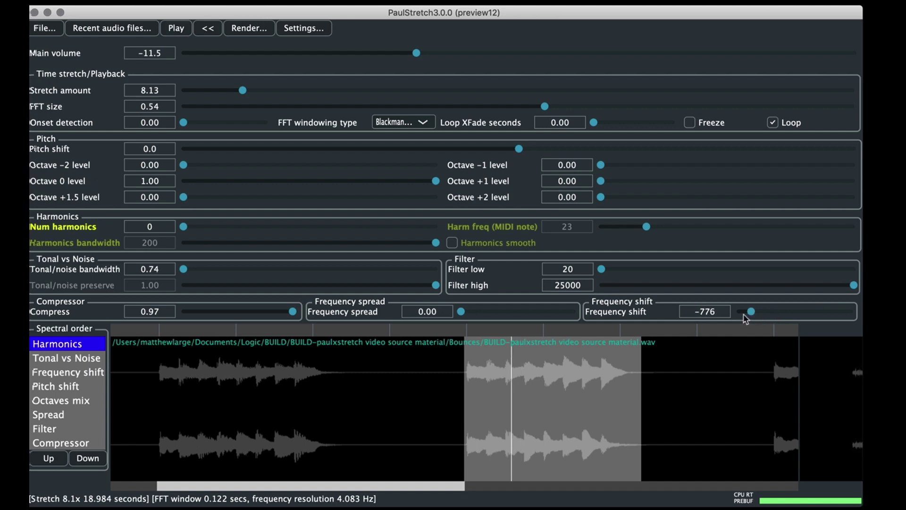
pyautogui.doubleClick(778, 312)
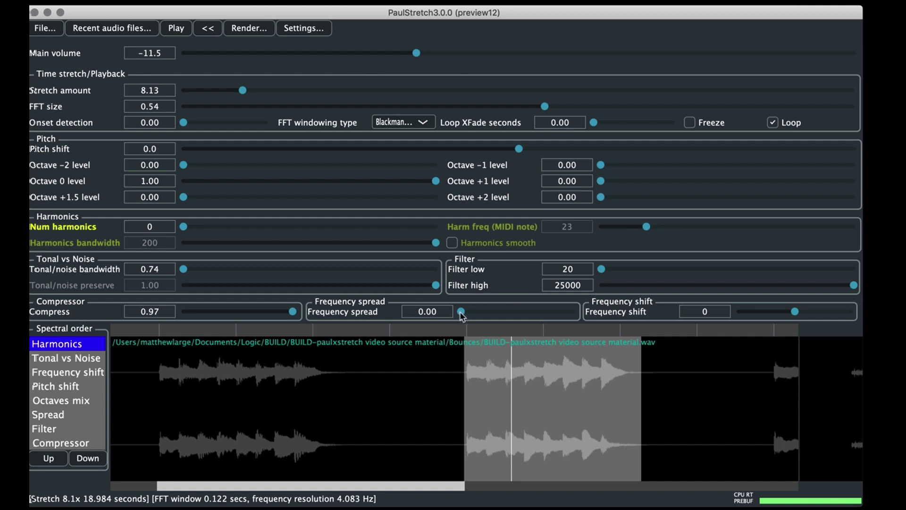
# Audition the region with frequency spread at 0.56 and 0.84, repeatedly starting and stopping playback.
pyautogui.moveTo(461, 315); pyautogui.dragTo(527, 317)
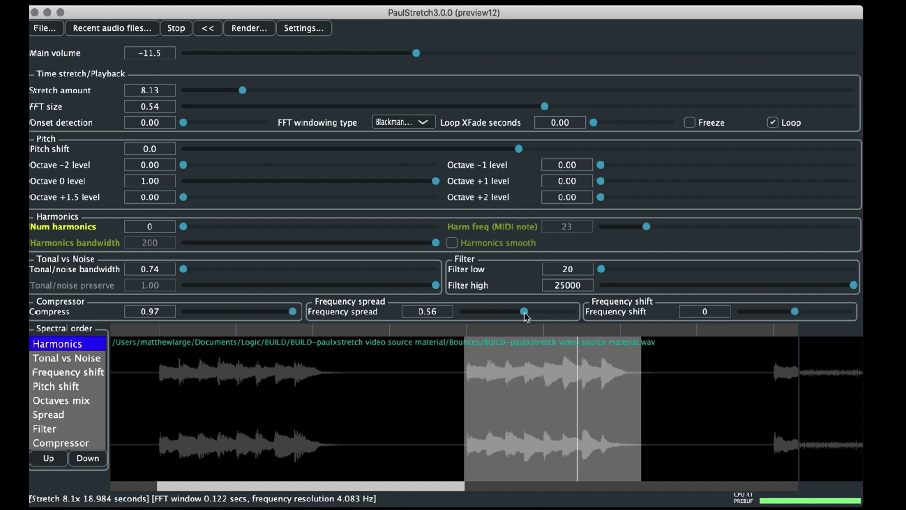
pyautogui.moveTo(526, 317); pyautogui.dragTo(558, 318)
pyautogui.press('space')
pyautogui.press('space')
pyautogui.press('space')
pyautogui.press('space')
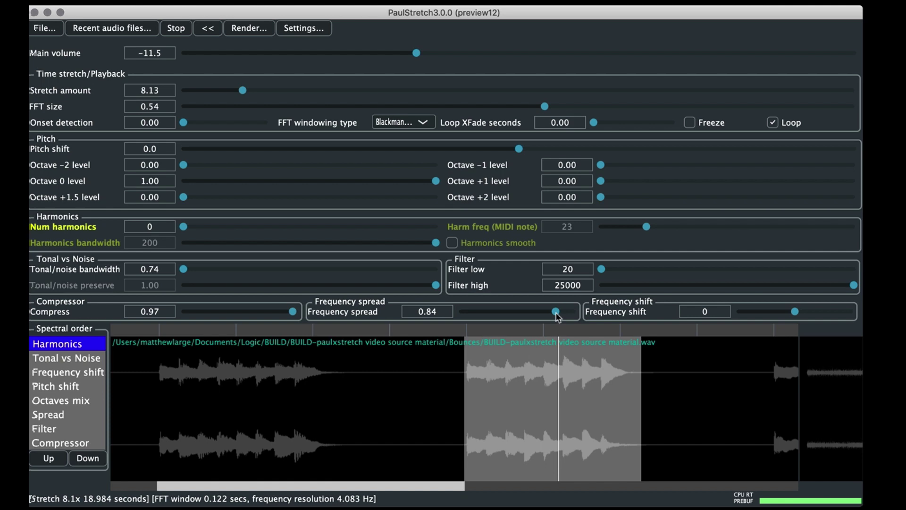
# Compare frequency spread at 0.53 and 0.73 with playback, then return the spread to 0.00.
pyautogui.moveTo(557, 316); pyautogui.dragTo(522, 317)
pyautogui.press('space')
pyautogui.press('space')
pyautogui.press('space')
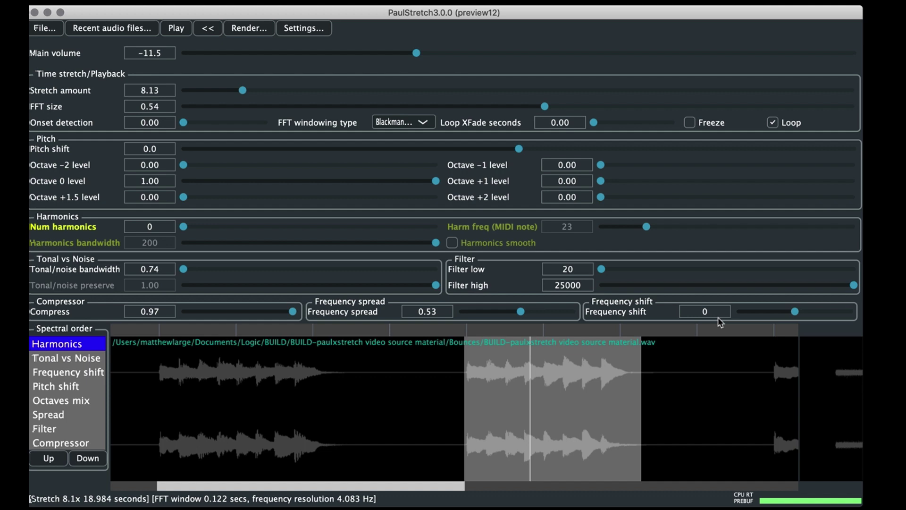
pyautogui.moveTo(521, 314); pyautogui.dragTo(543, 315)
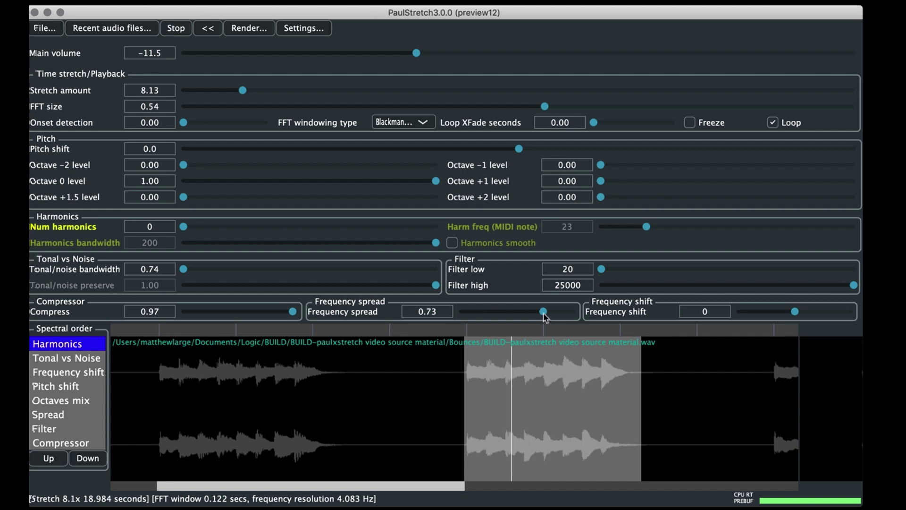
pyautogui.moveTo(545, 318); pyautogui.dragTo(462, 321)
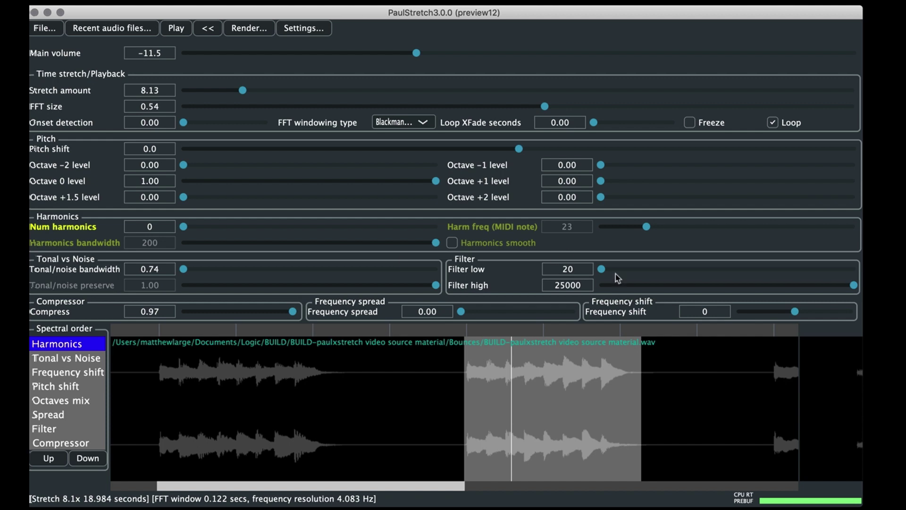
# Raise the low filter cutoff to 198 and audition the region, then try cutoffs of 21 and 128.
pyautogui.moveTo(609, 274); pyautogui.dragTo(677, 273)
pyautogui.press('space')
pyautogui.press('space')
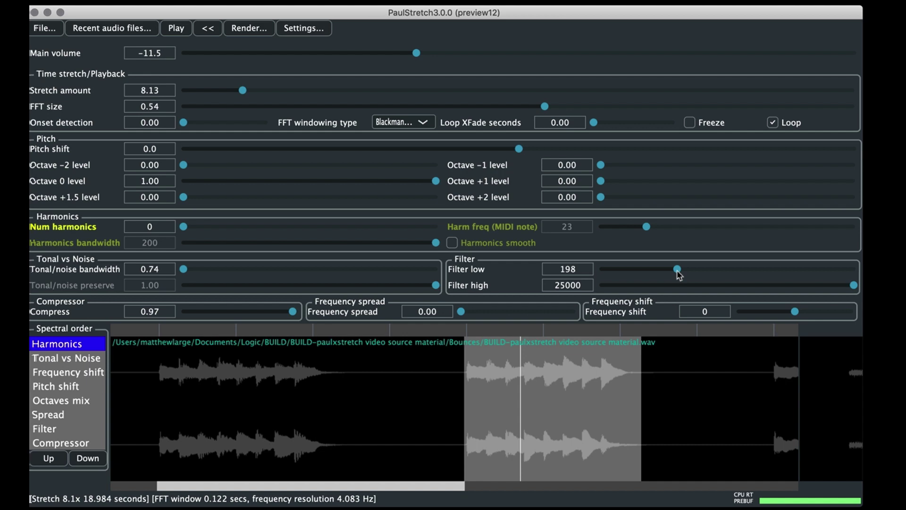
pyautogui.moveTo(678, 269); pyautogui.dragTo(618, 271)
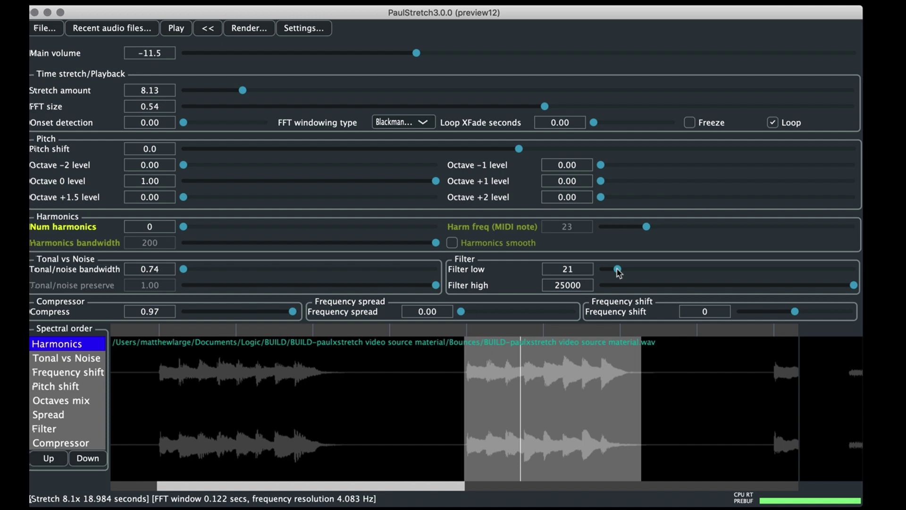
pyautogui.moveTo(618, 272); pyautogui.dragTo(668, 272)
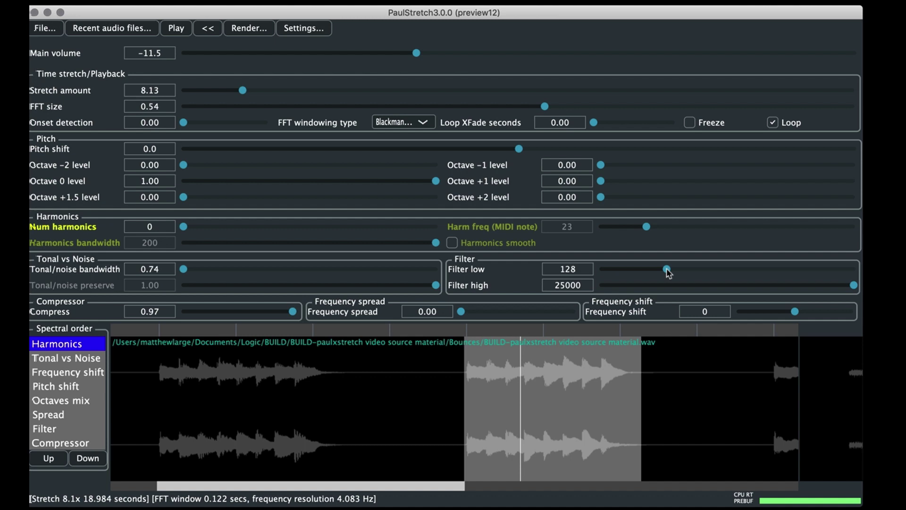
# Play the region while raising the low filter cutoff to 825 and lowering the high filter cutoff to 2007.
pyautogui.click(666, 269)
pyautogui.moveTo(678, 271)
pyautogui.mouseDown()
pyautogui.moveTo(697, 270)
pyautogui.moveTo(663, 270)
pyautogui.mouseUp()
pyautogui.press('space')
pyautogui.moveTo(663, 272); pyautogui.dragTo(720, 271)
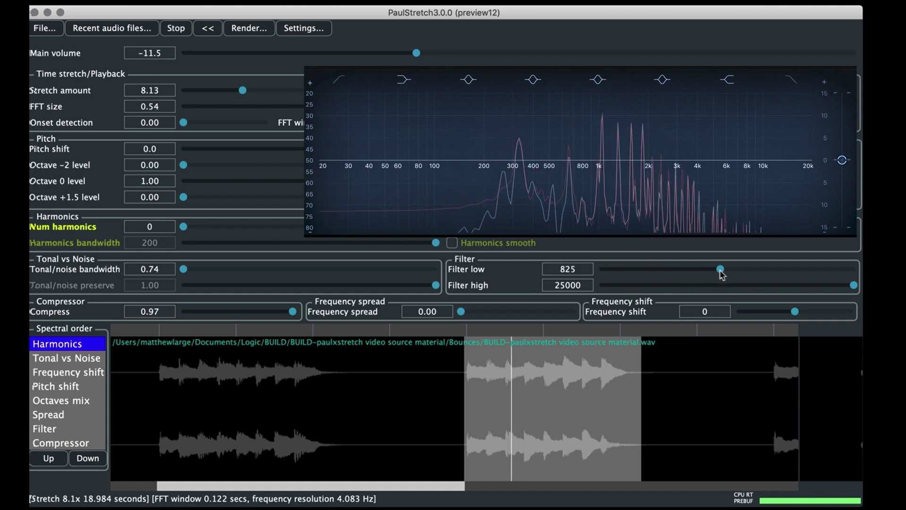
pyautogui.moveTo(853, 286); pyautogui.dragTo(752, 286)
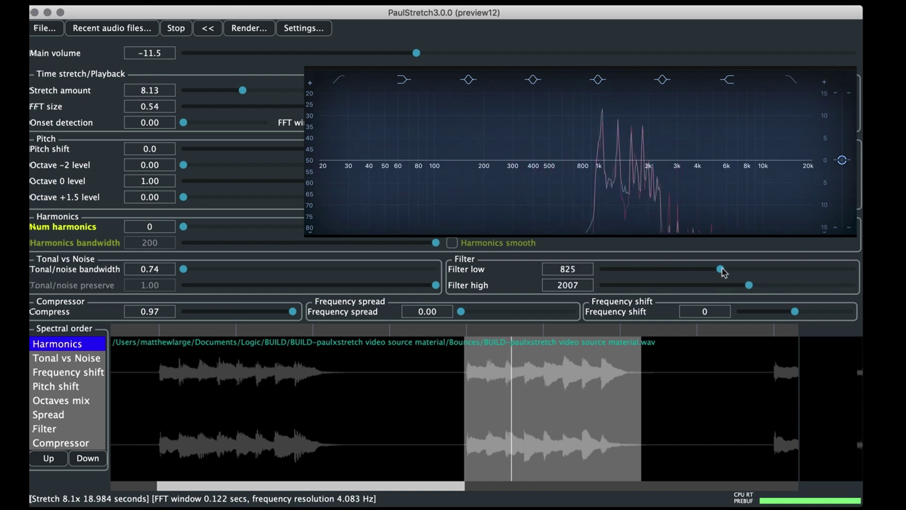
# Return the low filter cutoff to 20 and set the high filter cutoff to 477 while auditioning the region.
pyautogui.moveTo(720, 269); pyautogui.dragTo(647, 269)
pyautogui.moveTo(749, 285); pyautogui.dragTo(601, 271)
pyautogui.moveTo(677, 286); pyautogui.dragTo(707, 286)
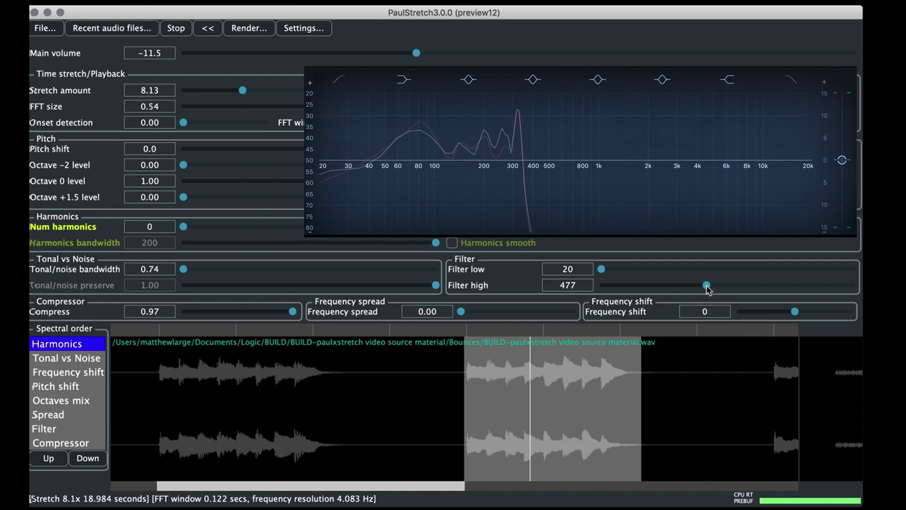
pyautogui.press('space')
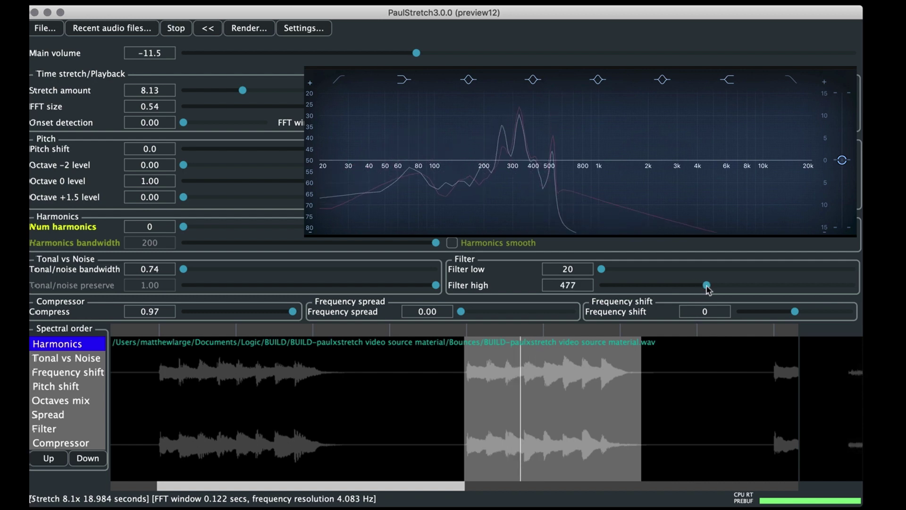